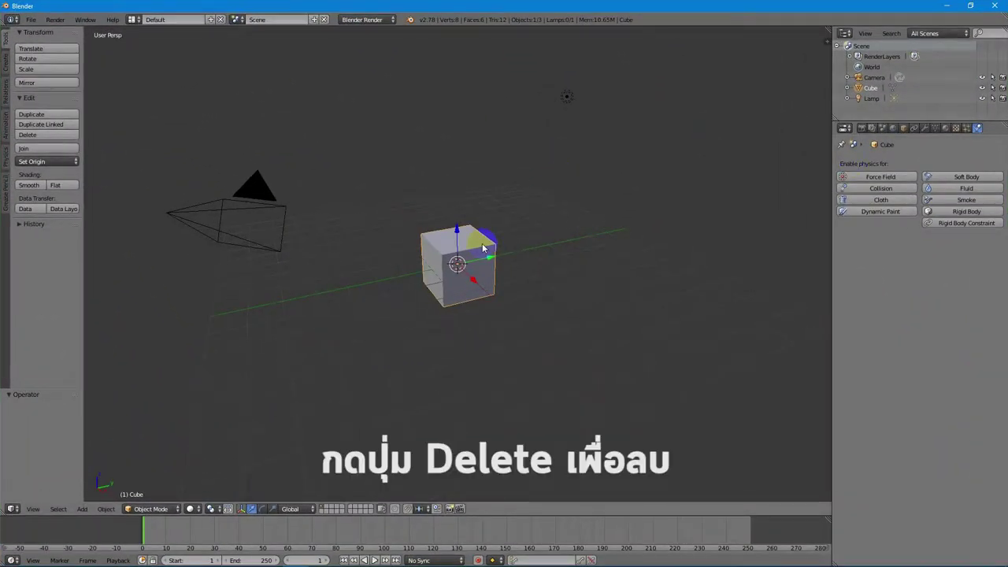
Replace the default cube with a mesh plane scaled up to roughly twice its size
{"action": "key", "text": "Delete"}
{"action": "left_click", "coordinate": [483, 248]}
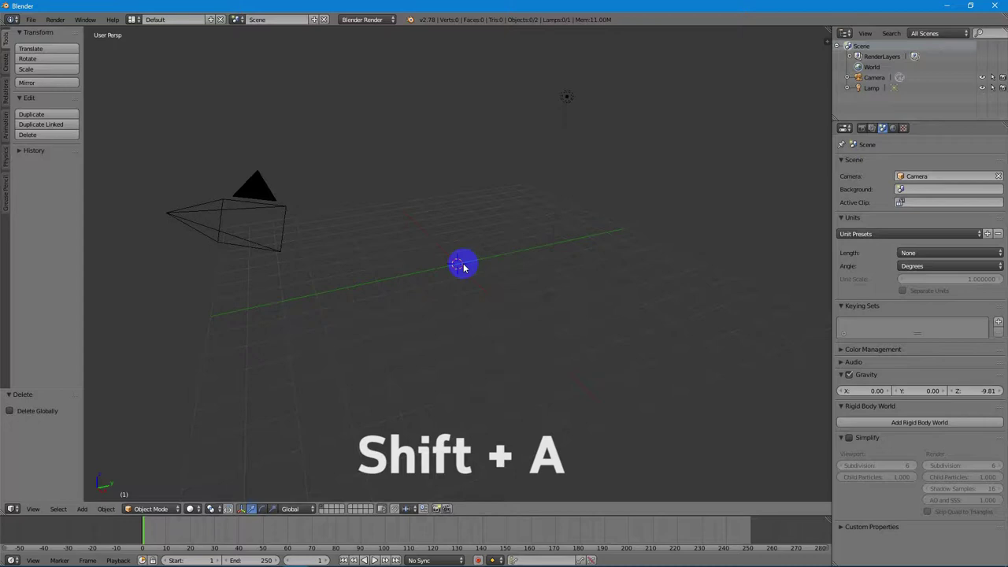
{"action": "key", "text": "shift+a"}
{"action": "mouse_move", "coordinate": [464, 268]}
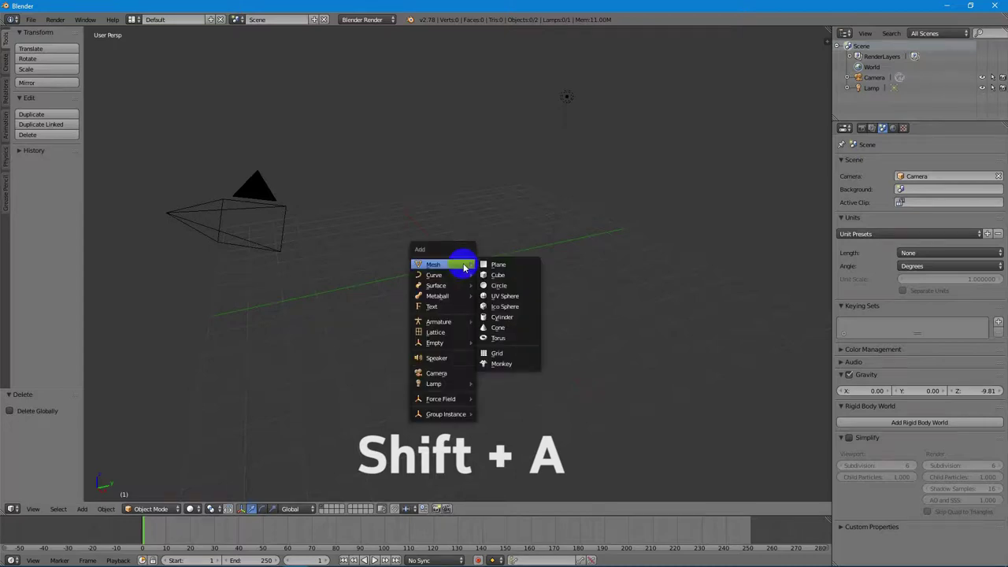
{"action": "left_click", "coordinate": [498, 265]}
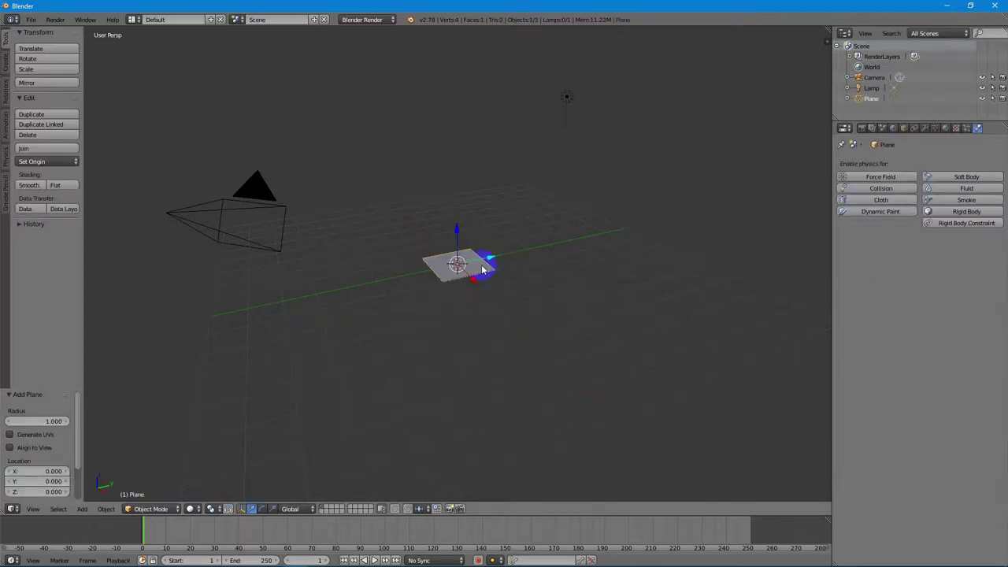
{"action": "key", "text": "s"}
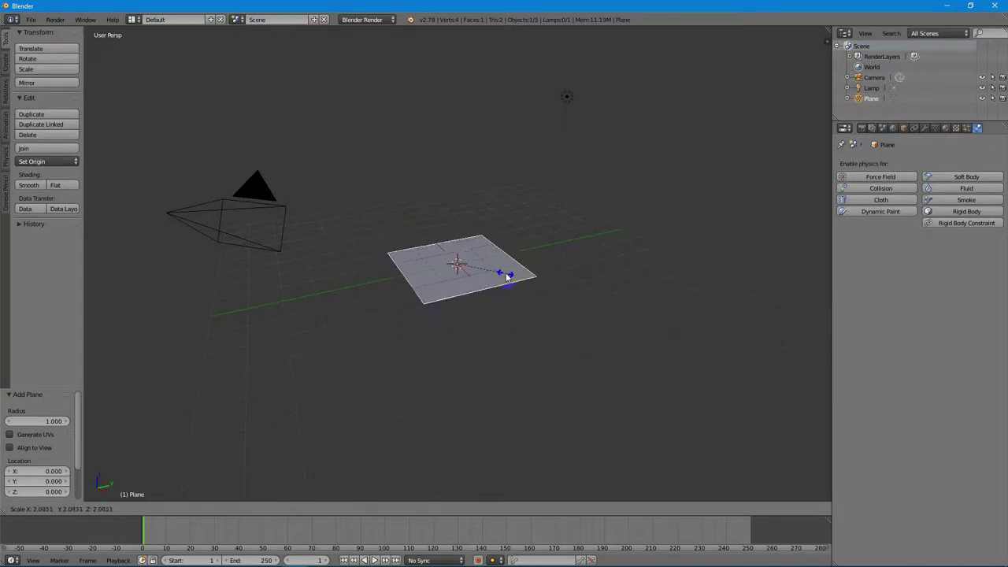
{"action": "left_click", "coordinate": [512, 279]}
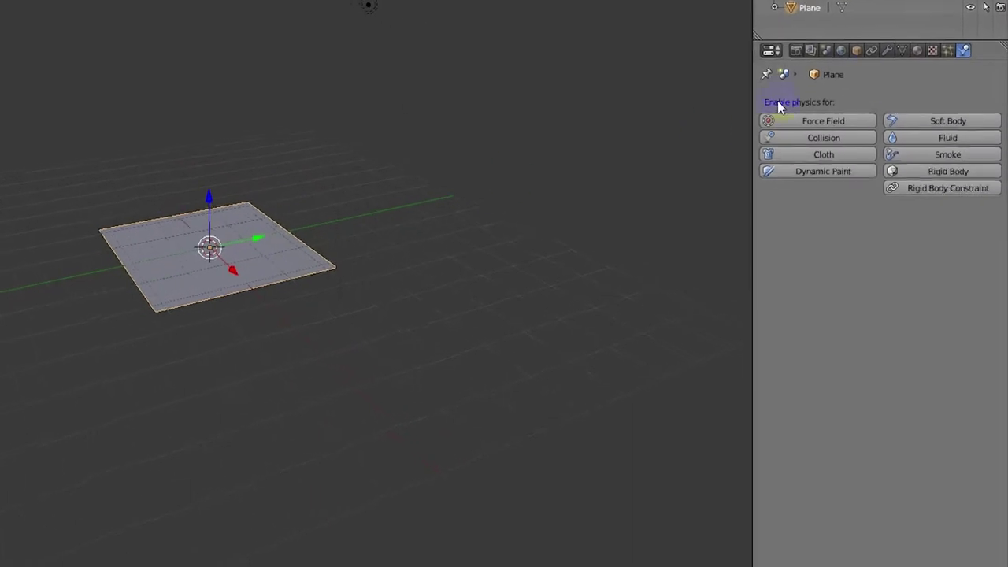
Add an Emitter particle system to the plane and collapse its Velocity and Emission settings
{"action": "left_click", "coordinate": [946, 42]}
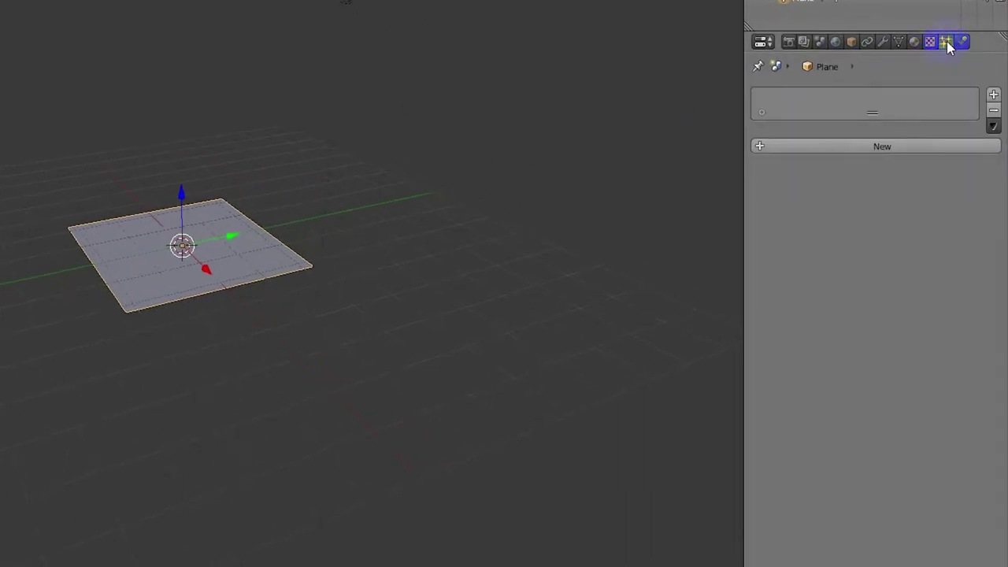
{"action": "left_click", "coordinate": [888, 149]}
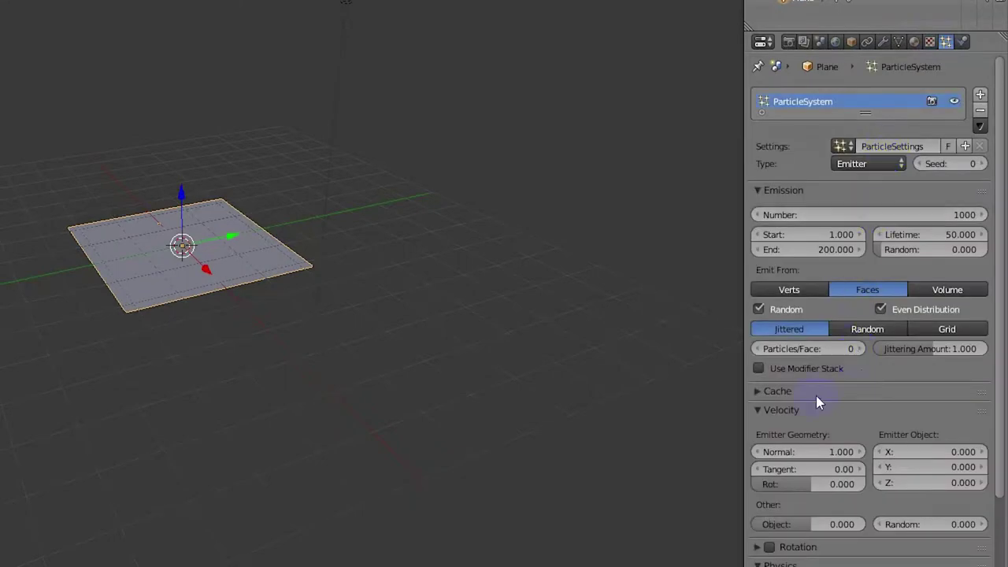
{"action": "left_click", "coordinate": [762, 409]}
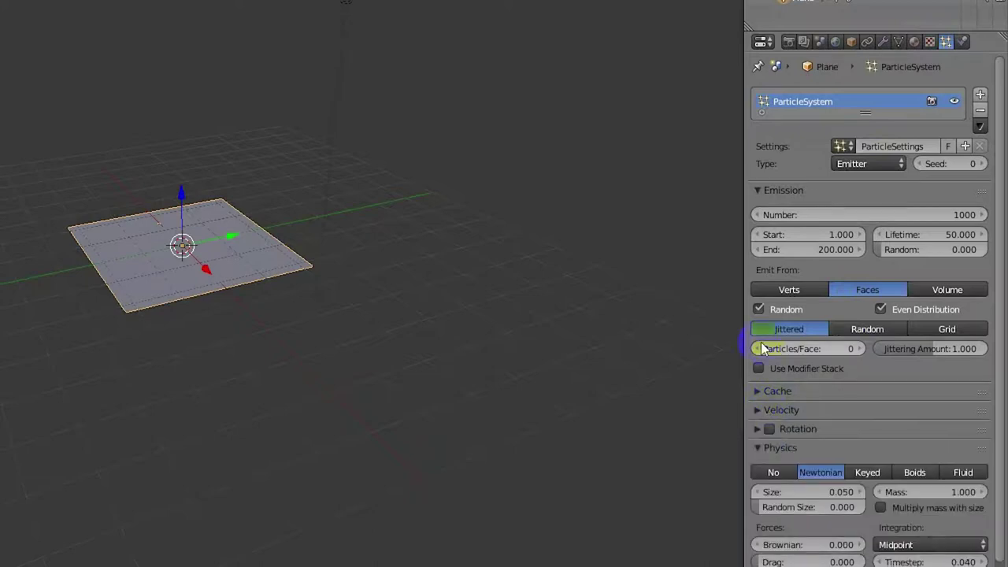
{"action": "left_click", "coordinate": [757, 190]}
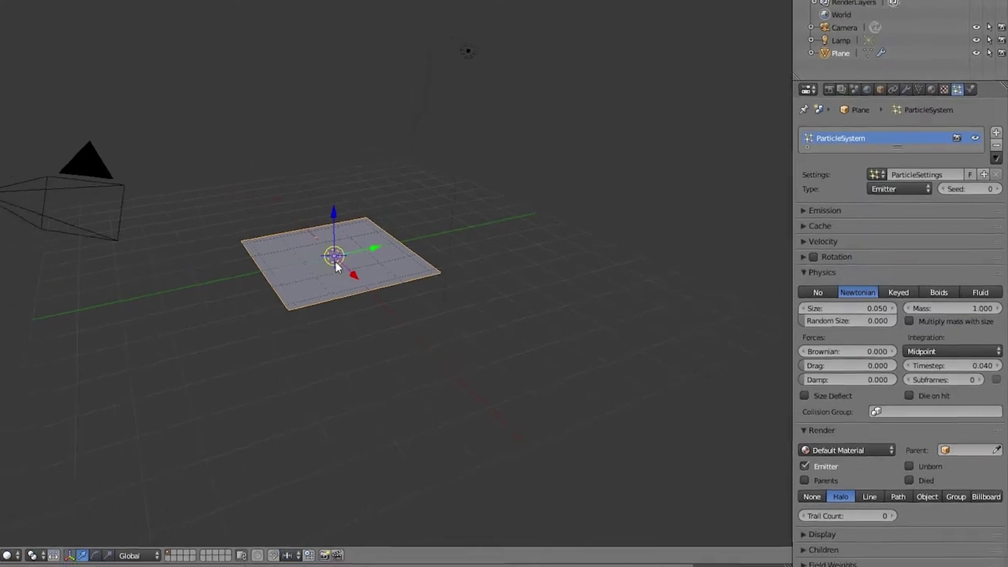
Raise the plane about 3.34 units along the Z axis and play the animation to preview its particles
{"action": "key", "text": "g"}
{"action": "key", "text": "z"}
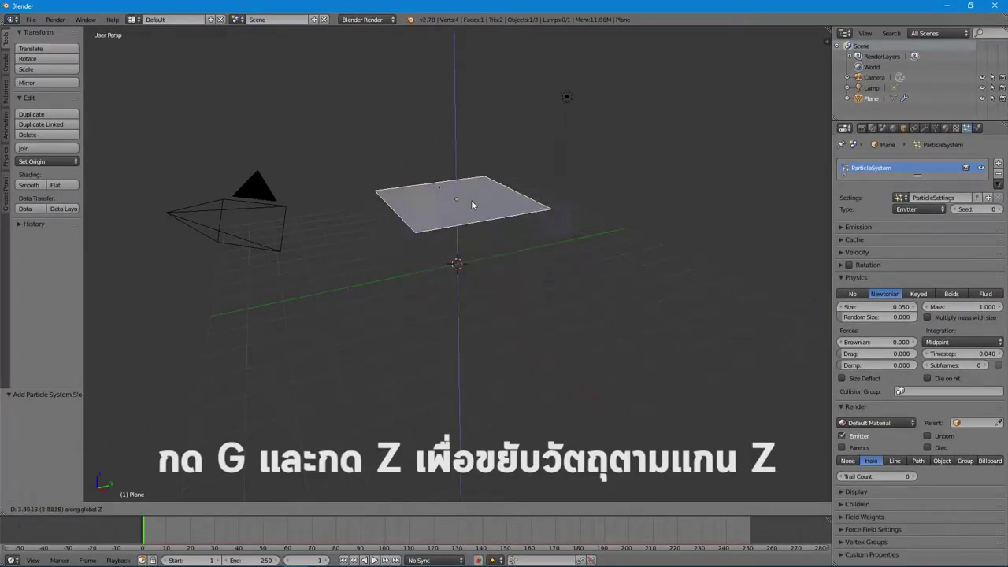
{"action": "left_click", "coordinate": [476, 183]}
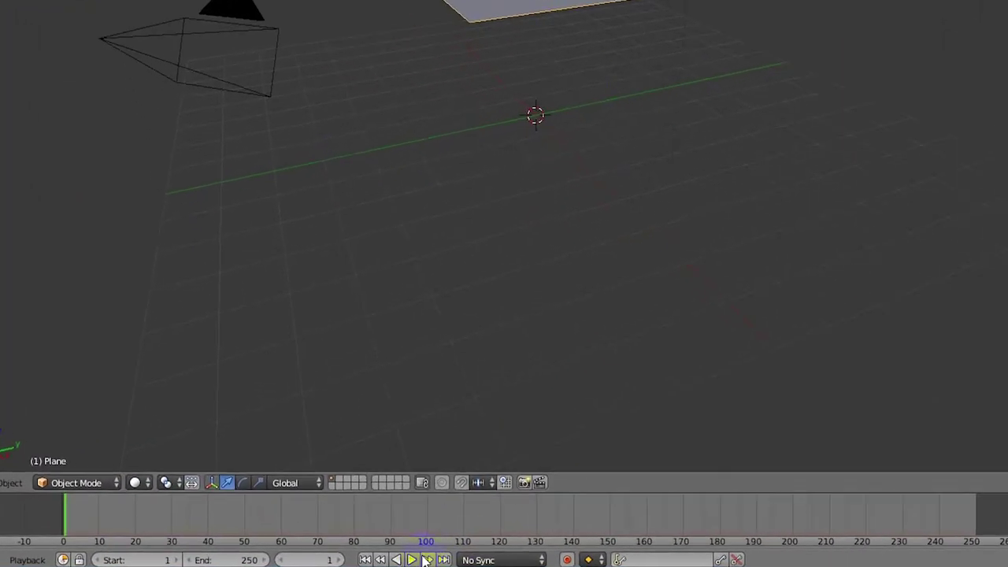
{"action": "left_click", "coordinate": [413, 560]}
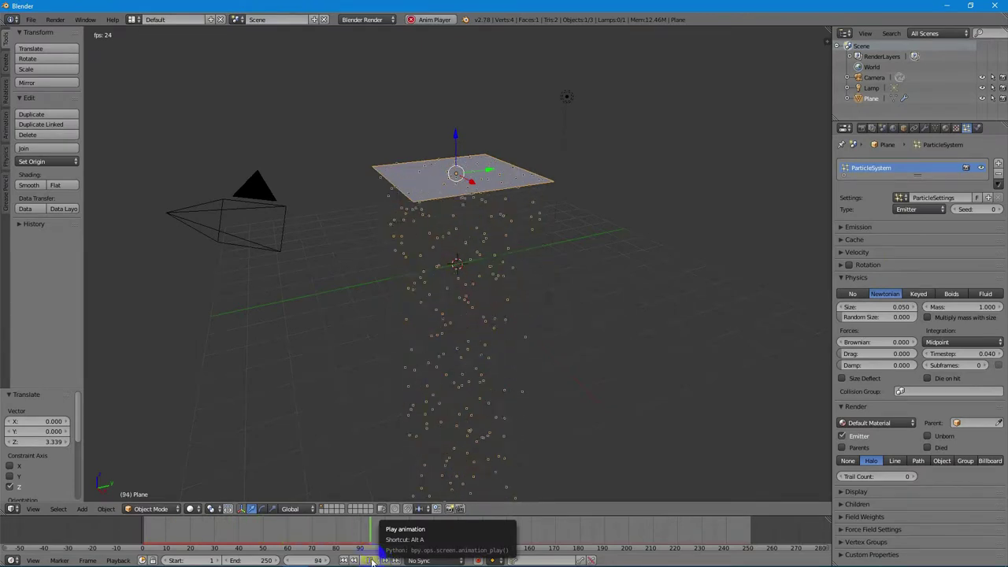
{"action": "left_click", "coordinate": [372, 560]}
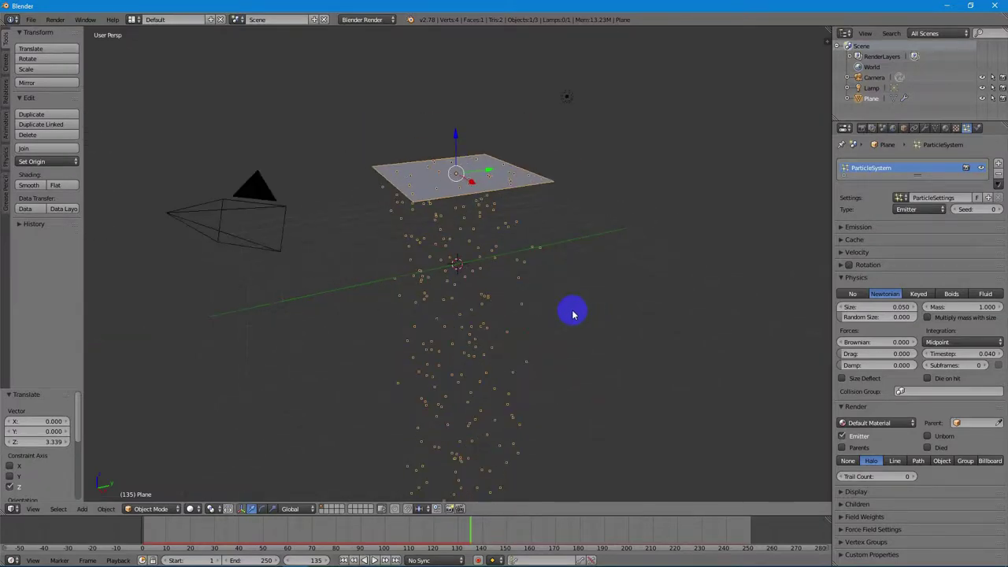
Add a Wind force field beside the plane at about X -2.08, Y -6.26, Z 2.16 and set its strength to 5.5
{"action": "mouse_move", "coordinate": [590, 304]}
{"action": "middle_mouse_down"}
{"action": "mouse_move", "coordinate": [557, 293]}
{"action": "mouse_move", "coordinate": [578, 293]}
{"action": "middle_mouse_up"}
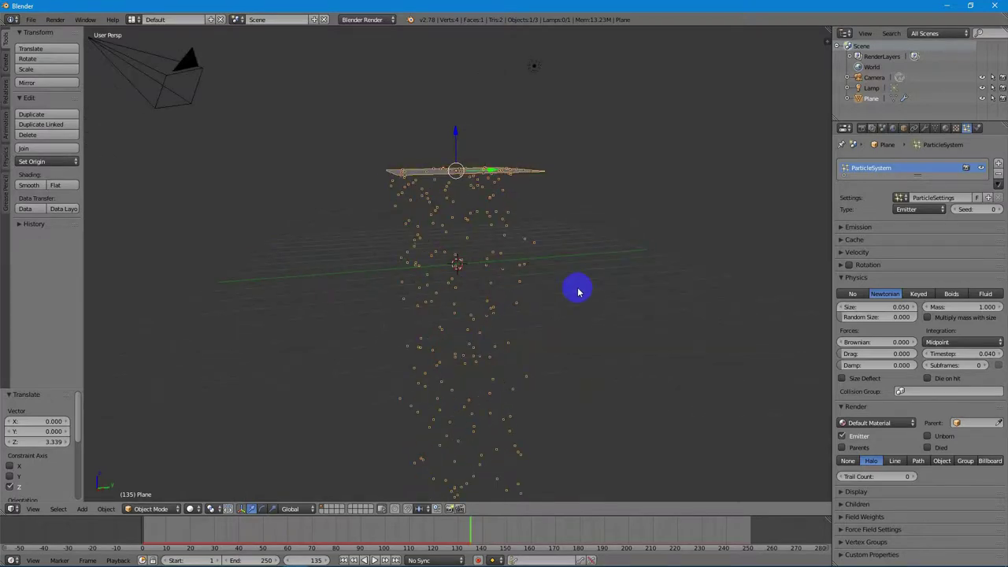
{"action": "key", "text": "shift+a"}
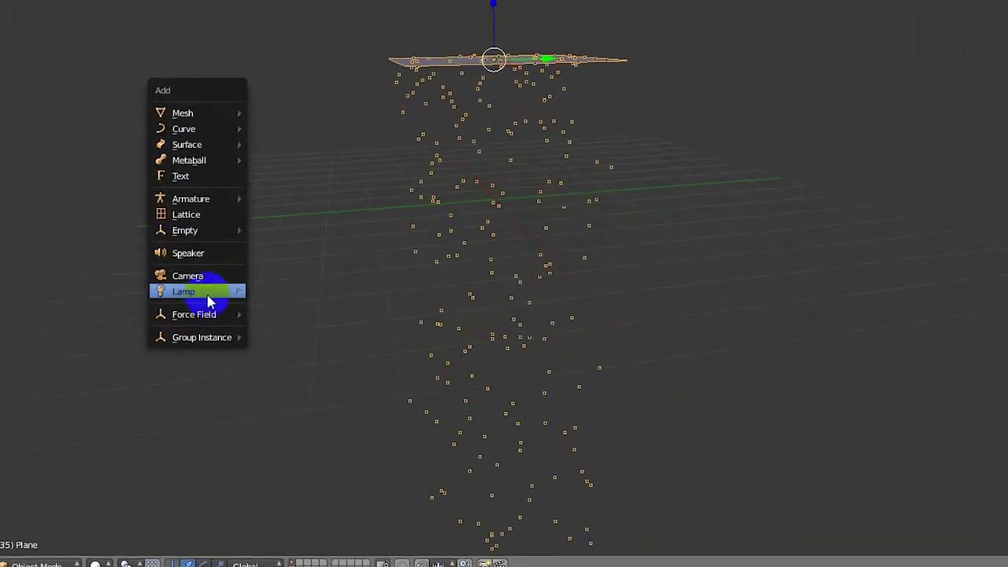
{"action": "mouse_move", "coordinate": [212, 315]}
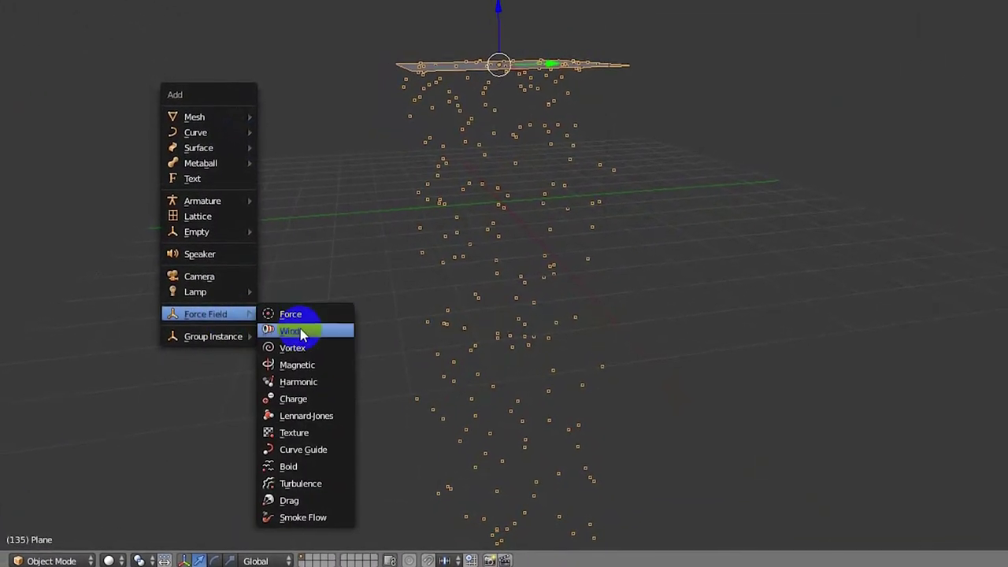
{"action": "left_click", "coordinate": [302, 334]}
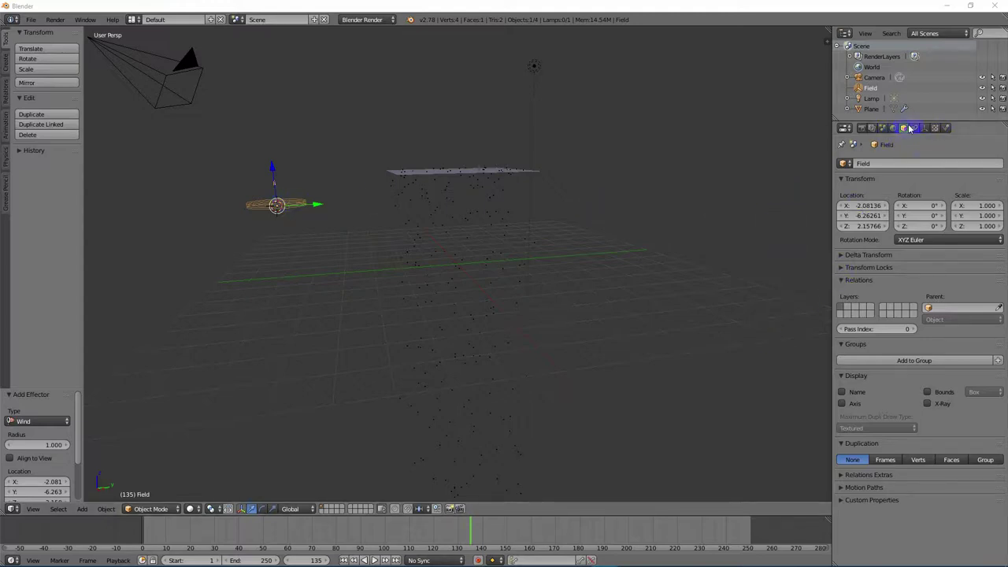
{"action": "left_click", "coordinate": [943, 128]}
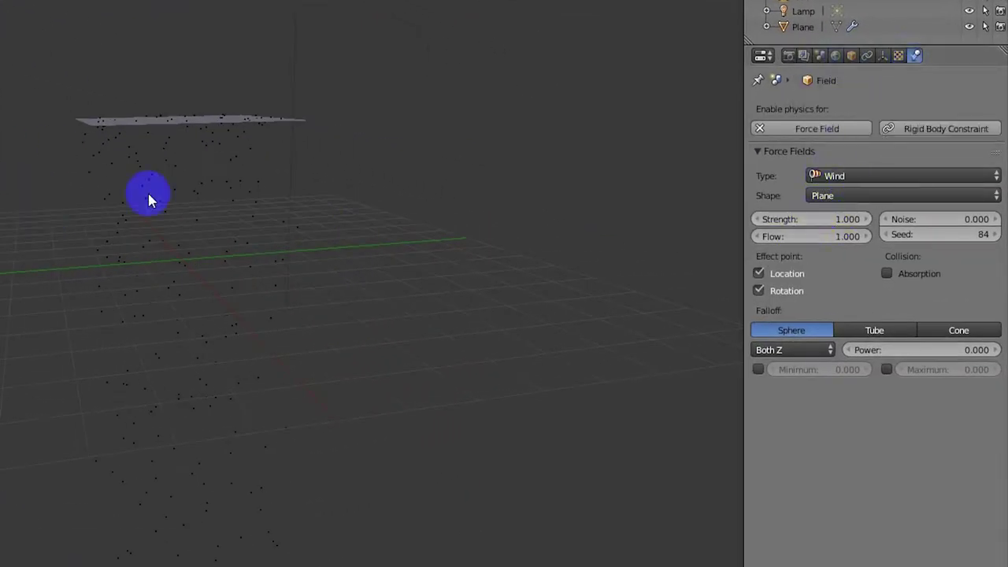
{"action": "mouse_move", "coordinate": [825, 220]}
{"action": "left_mouse_down"}
{"action": "mouse_move", "coordinate": [867, 221]}
{"action": "mouse_move", "coordinate": [826, 226]}
{"action": "left_mouse_up"}
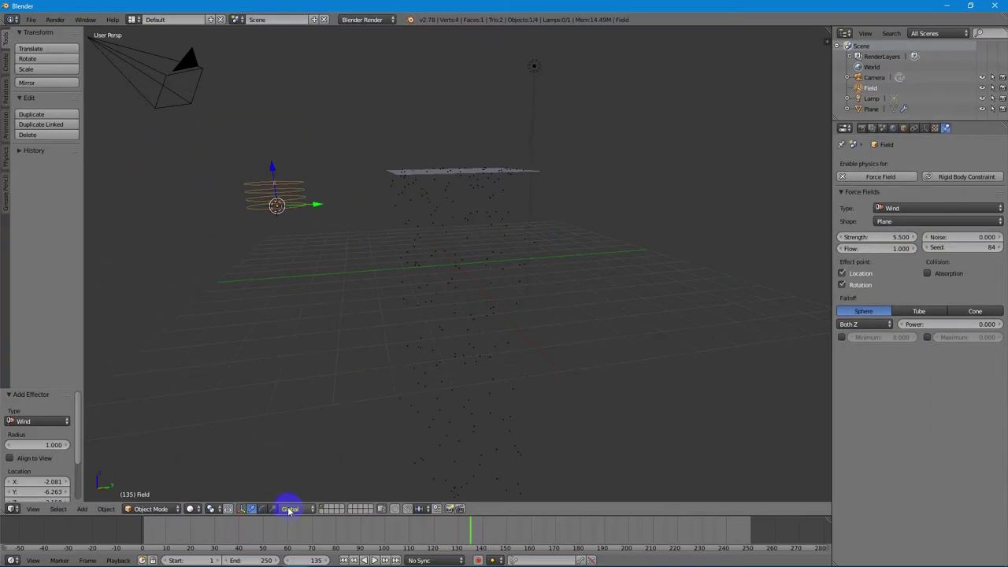
Play the animation briefly with the plane selected to check how the upward-facing wind affects the particles
{"action": "right_click", "coordinate": [412, 187]}
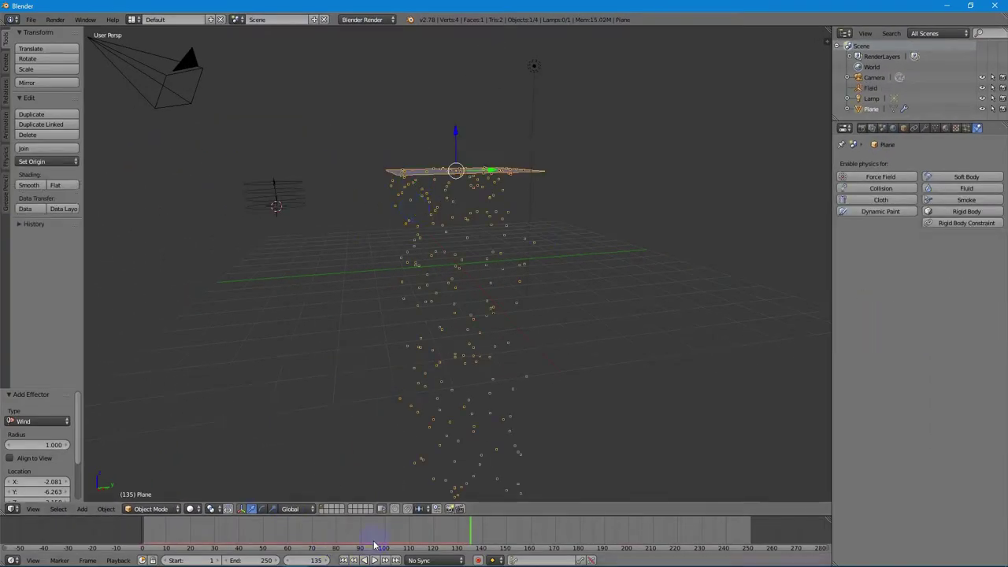
{"action": "left_click", "coordinate": [376, 560]}
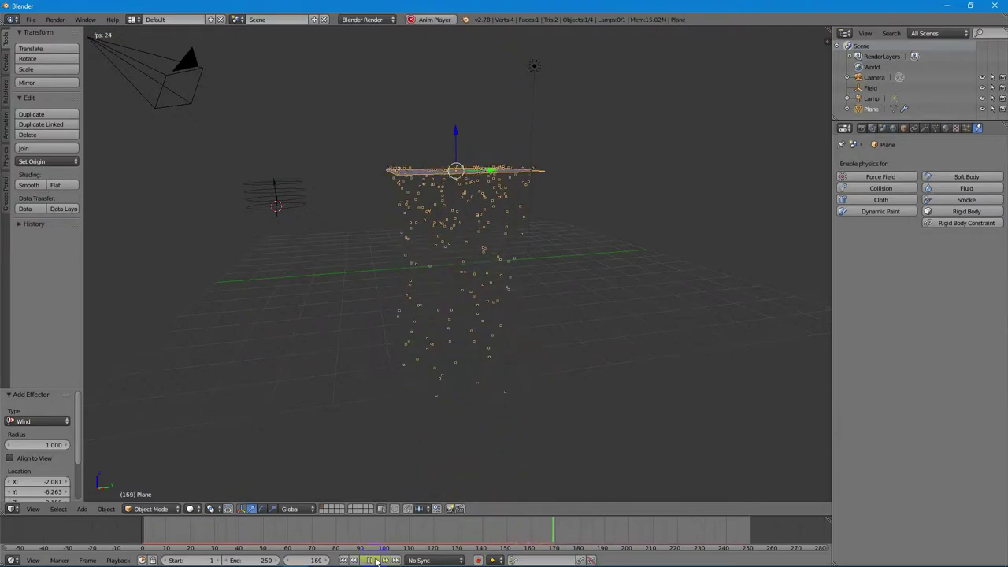
{"action": "left_click", "coordinate": [376, 560]}
Rotate the wind force field about -100° around the X axis so it faces the particle stream
{"action": "right_click", "coordinate": [289, 191]}
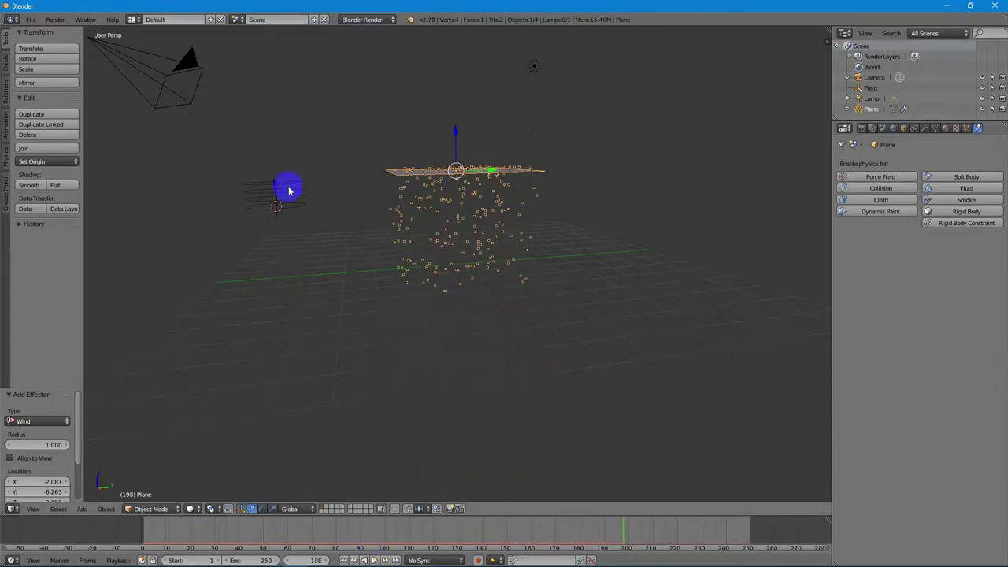
{"action": "middle_click_drag", "start_coordinate": [289, 197], "coordinate": [454, 192]}
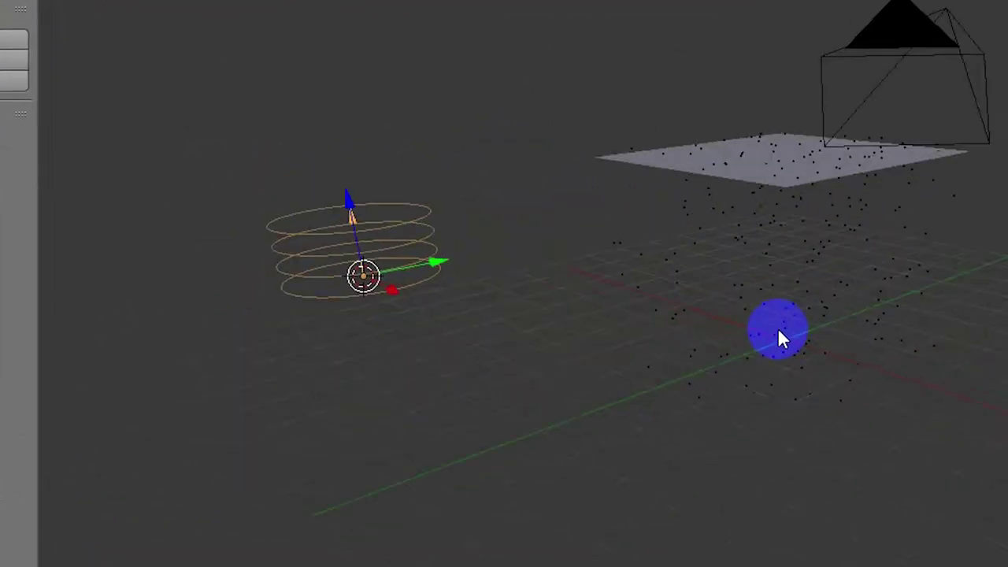
{"action": "middle_click_drag", "start_coordinate": [778, 332], "coordinate": [512, 220]}
{"action": "middle_click_drag", "start_coordinate": [473, 172], "coordinate": [496, 169]}
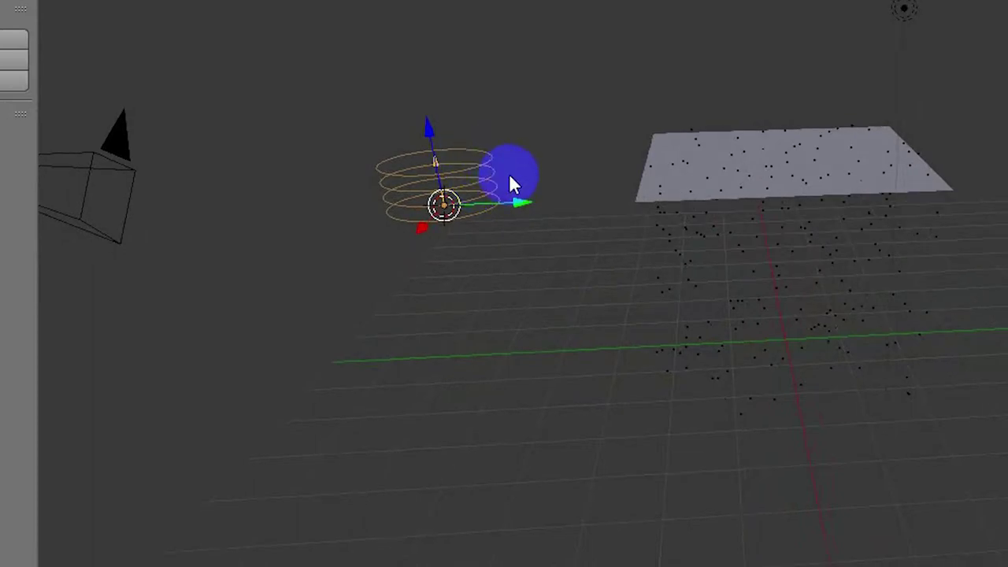
{"action": "middle_click_drag", "start_coordinate": [698, 213], "coordinate": [701, 212]}
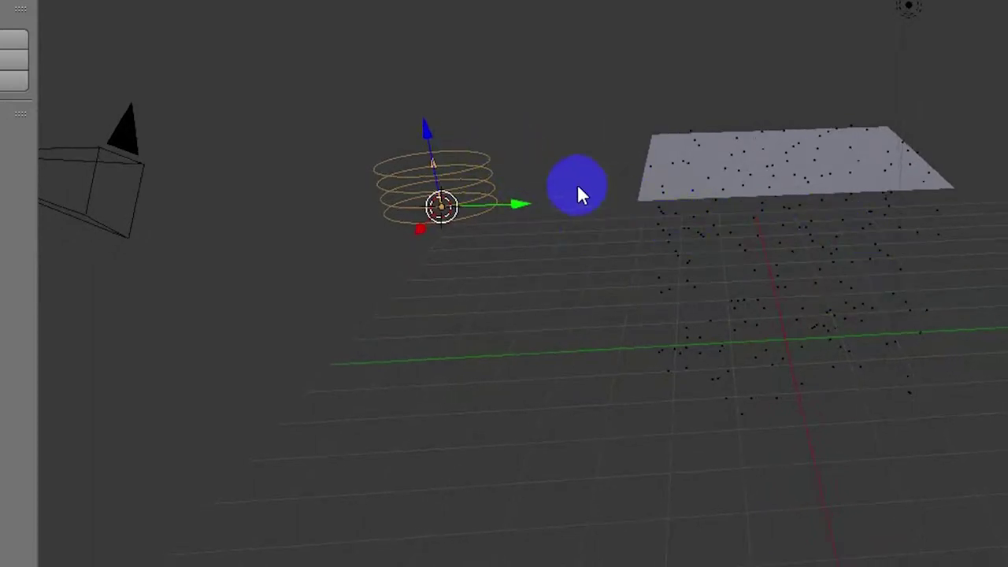
{"action": "left_click_drag", "start_coordinate": [505, 189], "coordinate": [505, 189]}
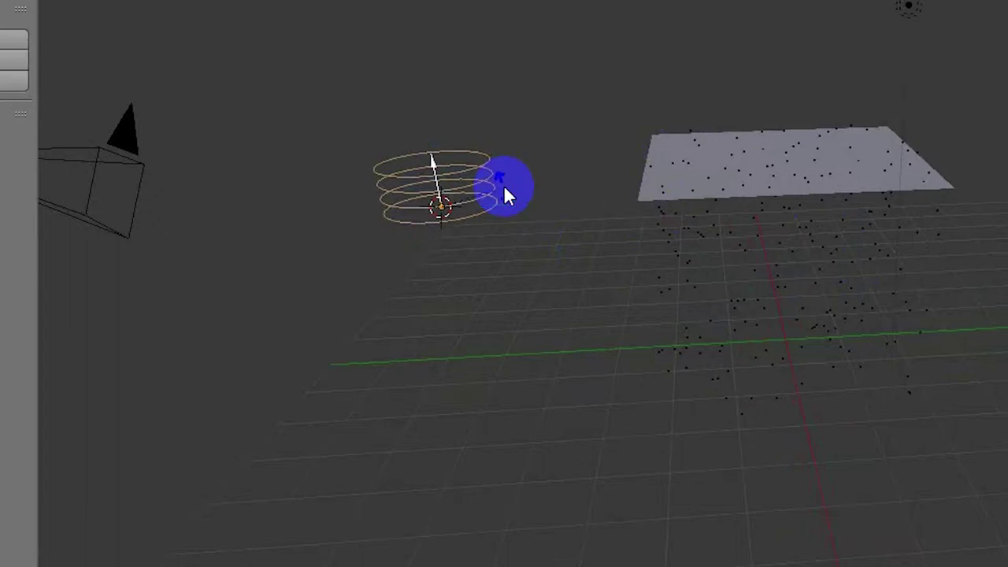
{"action": "key", "text": "x"}
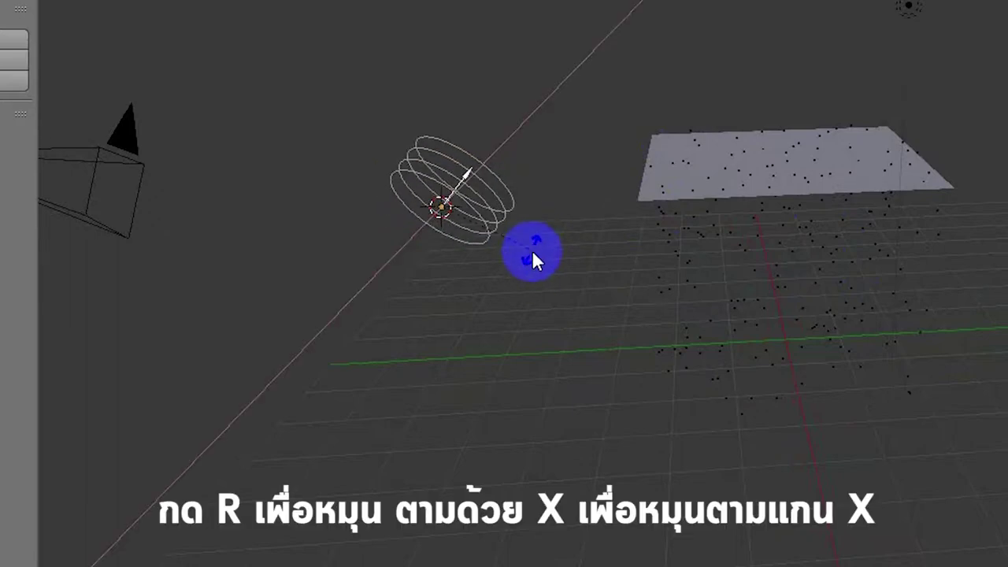
{"action": "left_click", "coordinate": [468, 401]}
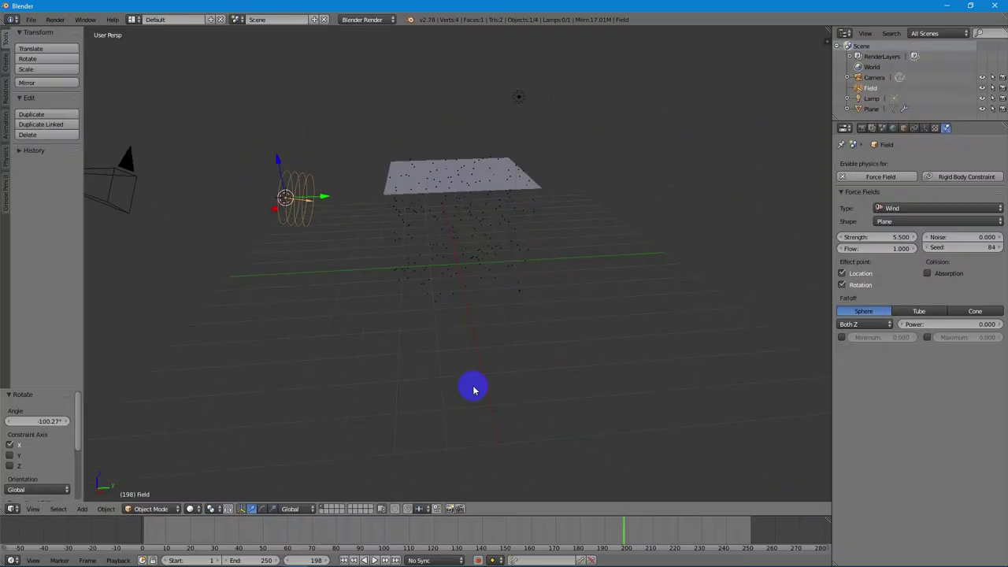
Select the emitter plane and play the animation to check the effect of the rotated wind
{"action": "scroll", "coordinate": [473, 390], "scroll_direction": "up", "scroll_amount": 2}
{"action": "right_click", "coordinate": [420, 189]}
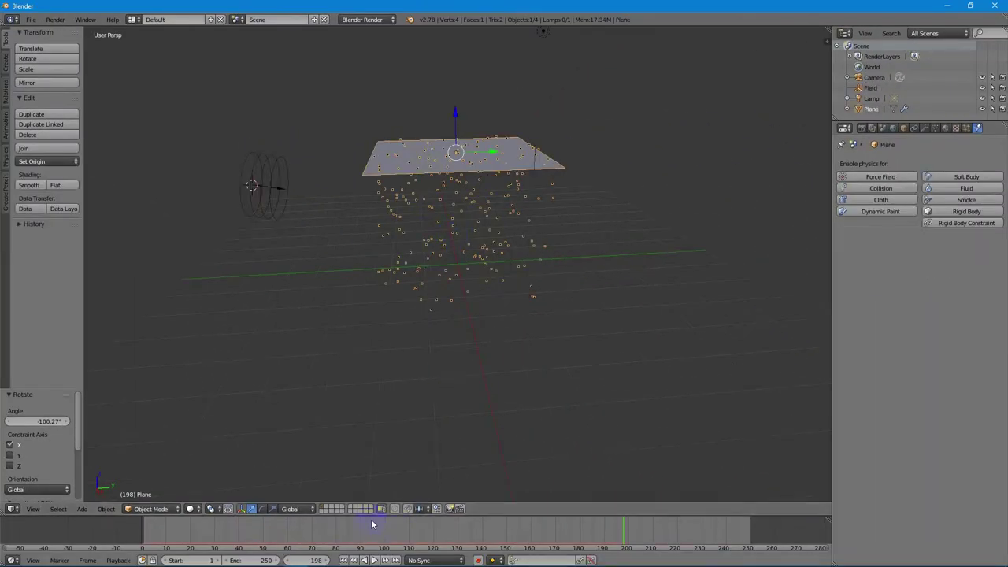
{"action": "left_click", "coordinate": [375, 560]}
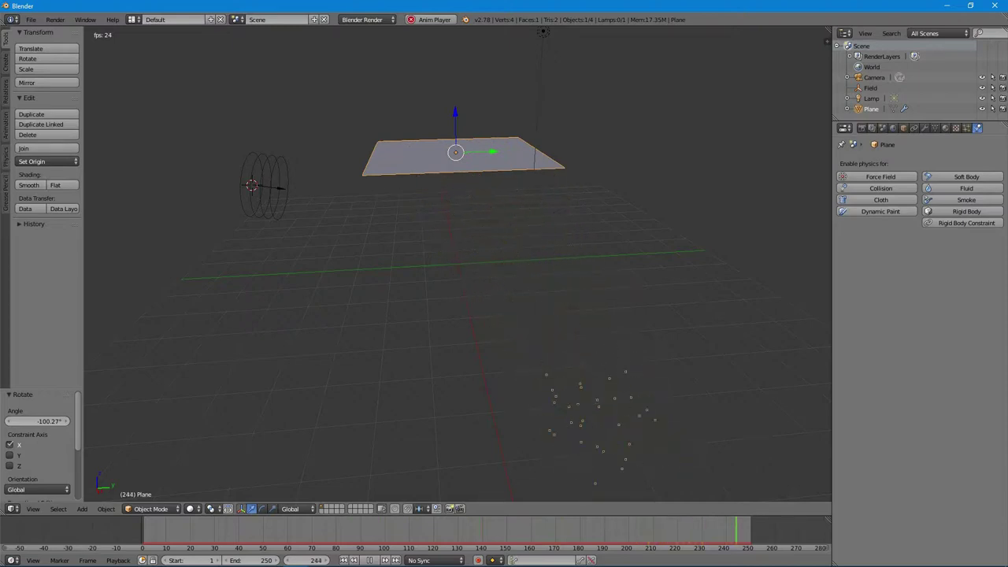
Move the wind field lower and closer to the particles, about 2.5 units along Y, and shift it about 1.2 units along X
{"action": "right_click", "coordinate": [264, 198]}
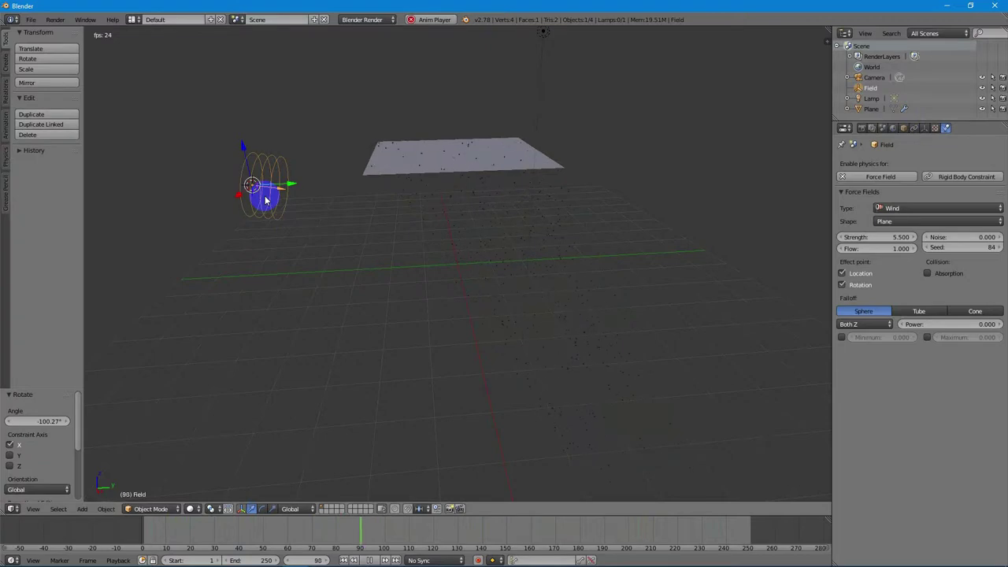
{"action": "key", "text": "g"}
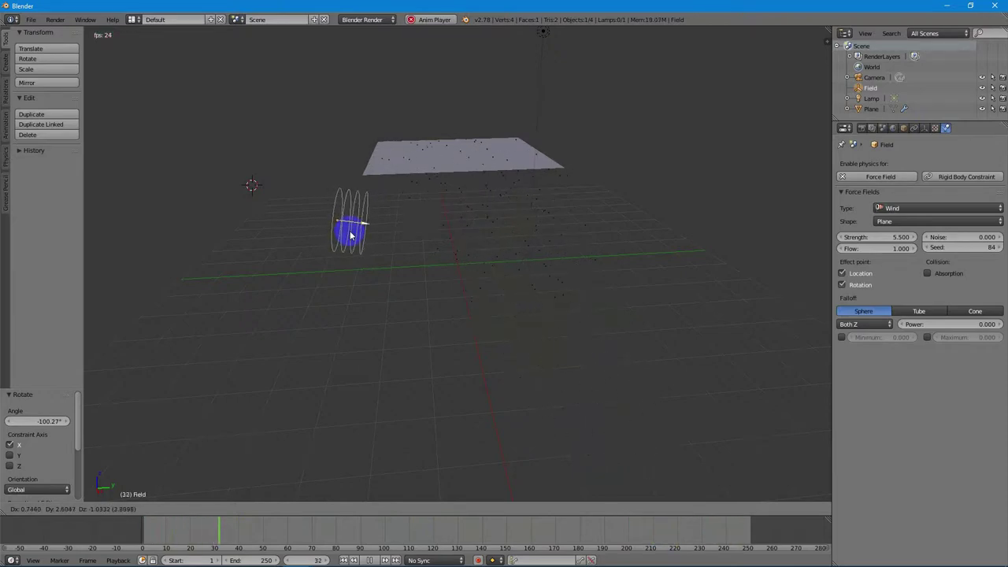
{"action": "left_click", "coordinate": [350, 232]}
{"action": "middle_click_drag", "start_coordinate": [536, 275], "coordinate": [501, 362]}
{"action": "key", "text": "g"}
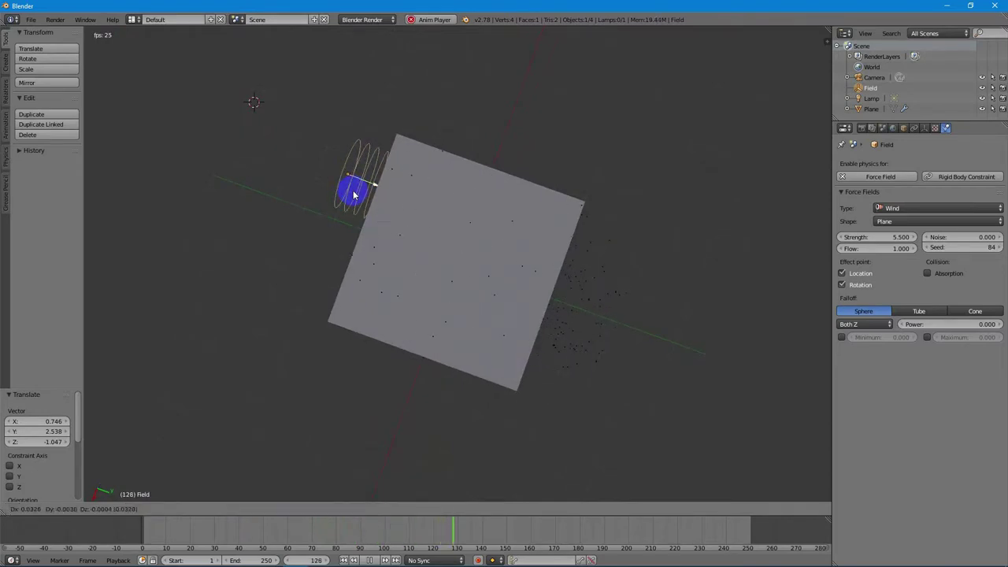
{"action": "left_click", "coordinate": [335, 231]}
Examine the blown particle stream from the side with the emitter plane selected, and reselect the wind field
{"action": "middle_click_drag", "start_coordinate": [507, 295], "coordinate": [479, 181]}
{"action": "right_click", "coordinate": [479, 180]}
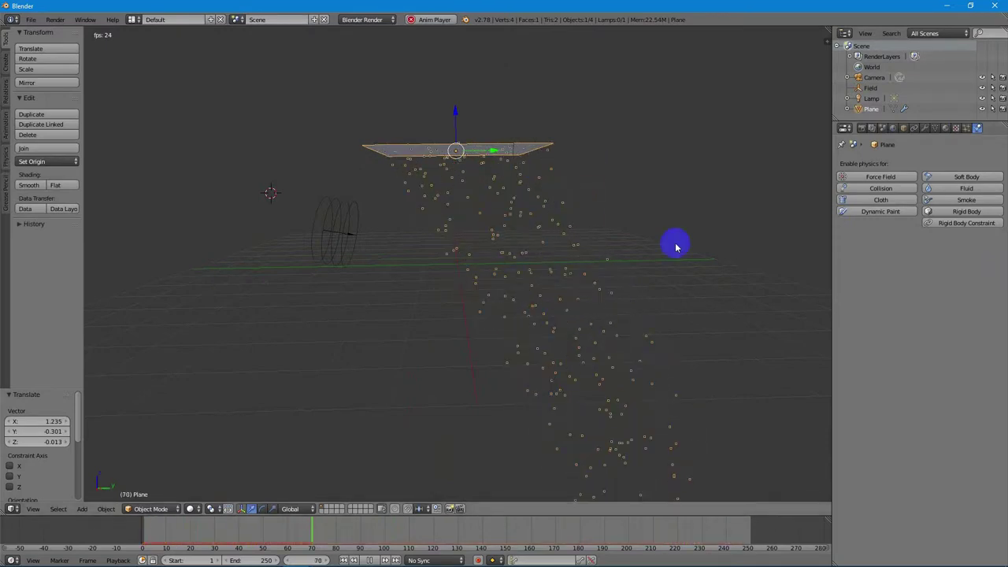
{"action": "right_click", "coordinate": [347, 229]}
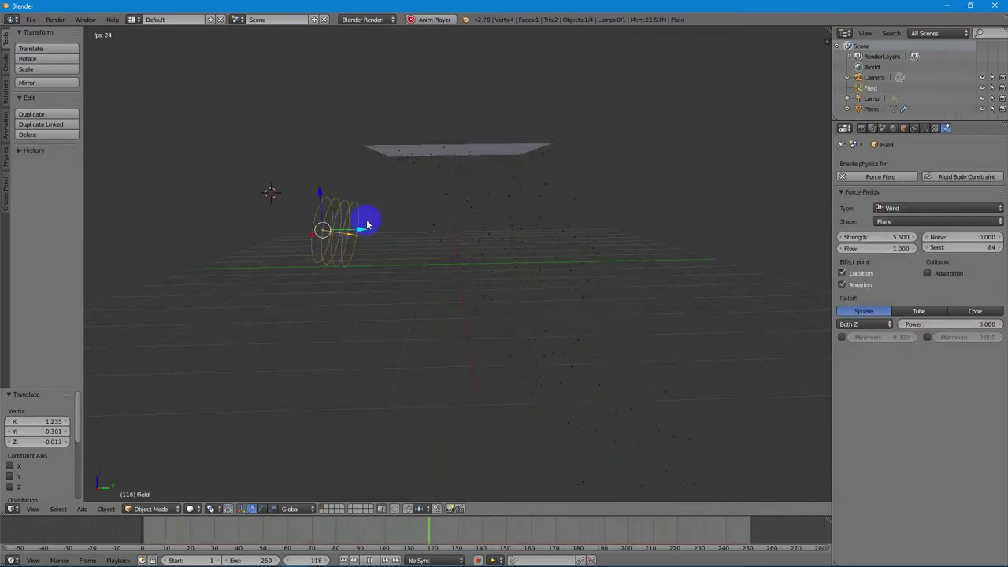
Rotate the wind field about -14° in the current view and increase its strength
{"action": "key", "text": "r"}
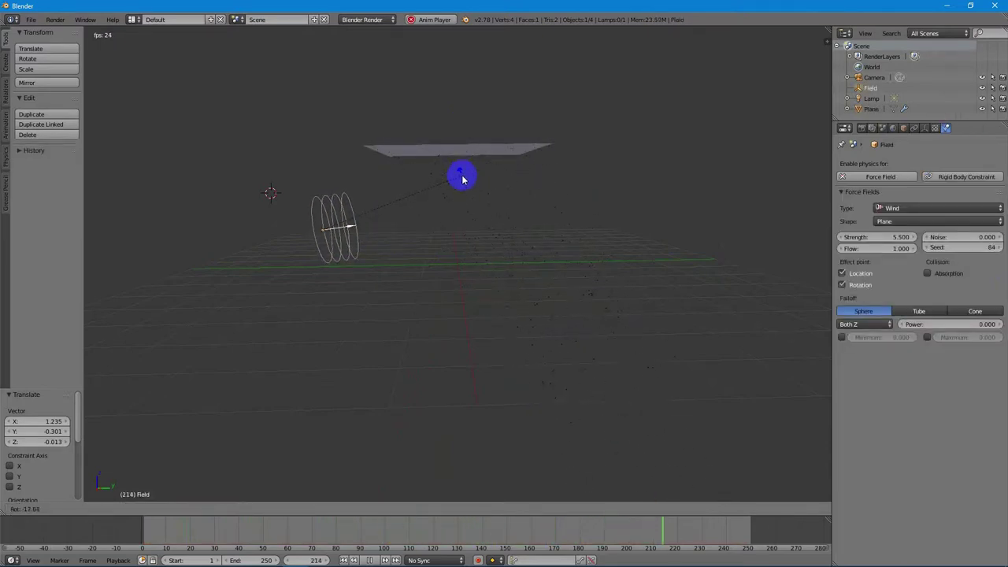
{"action": "left_click", "coordinate": [463, 179]}
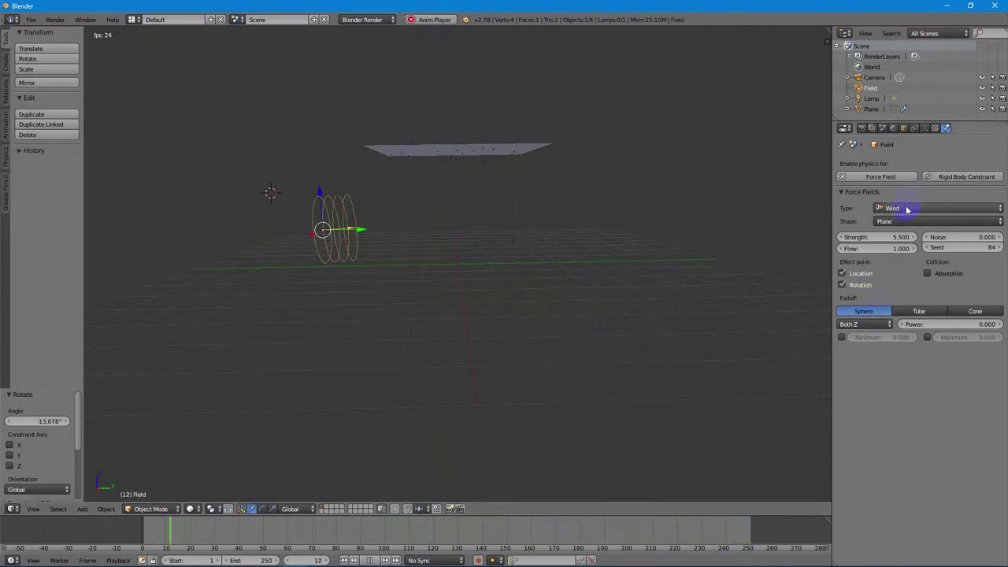
{"action": "left_click_drag", "start_coordinate": [879, 239], "coordinate": [917, 237]}
Select the emitter plane to check the effect of the stronger wind on the particles, and stop the playback
{"action": "right_click", "coordinate": [492, 170]}
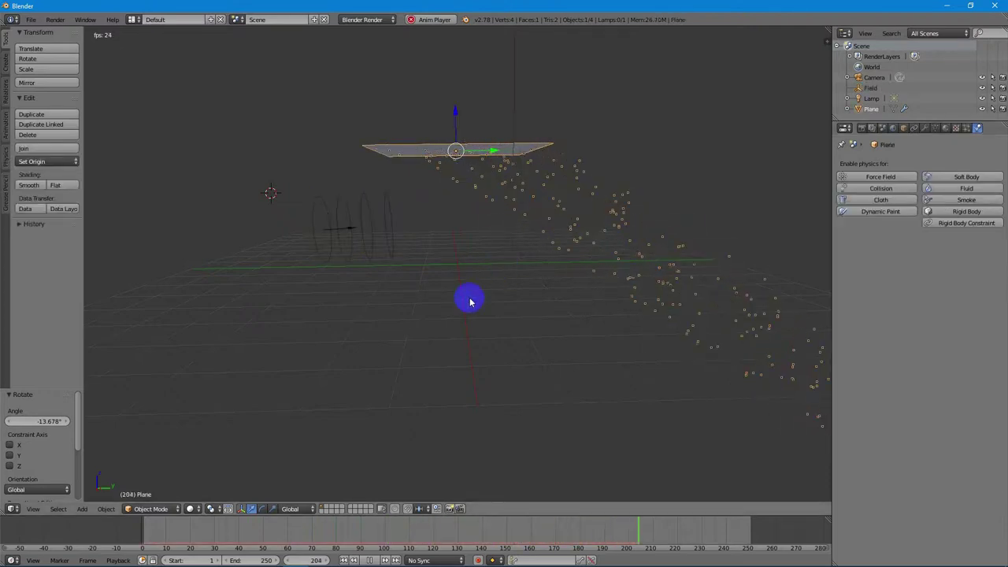
{"action": "right_click", "coordinate": [513, 287]}
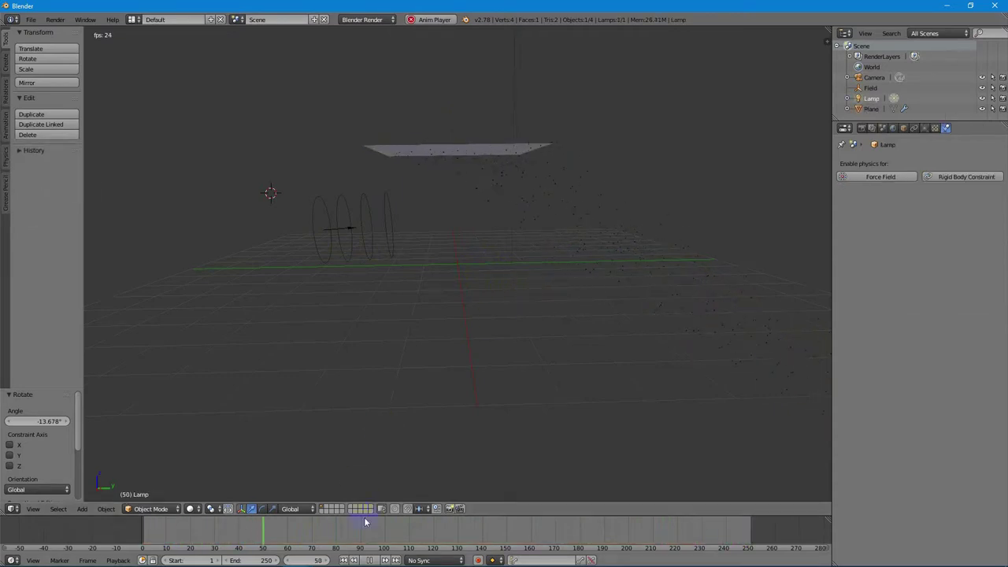
{"action": "left_click", "coordinate": [370, 561]}
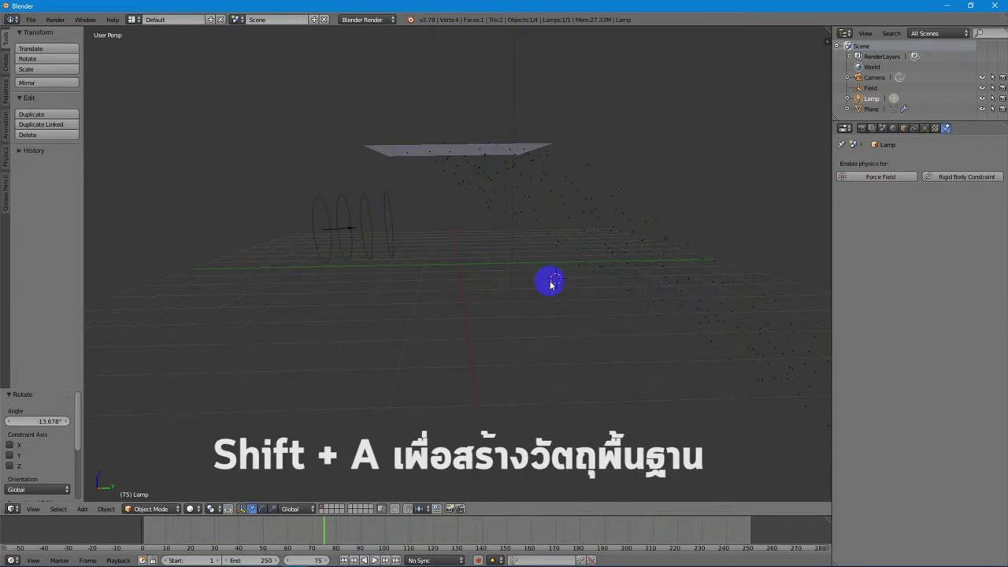
Add a second plane mesh beneath the blown particle stream and scale it up about 2.8 times
{"action": "key", "text": "shift+a"}
{"action": "mouse_move", "coordinate": [552, 147]}
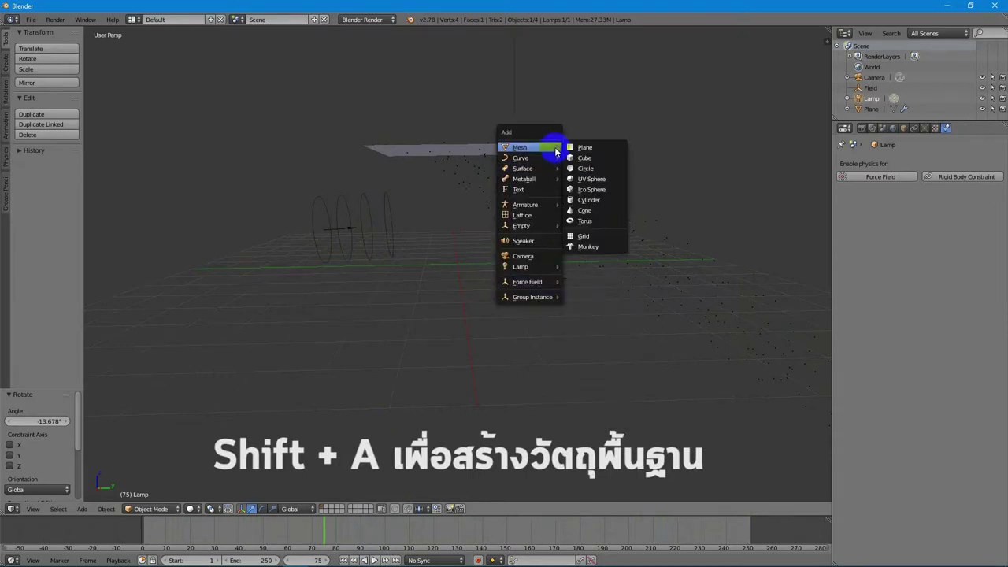
{"action": "left_click", "coordinate": [584, 154]}
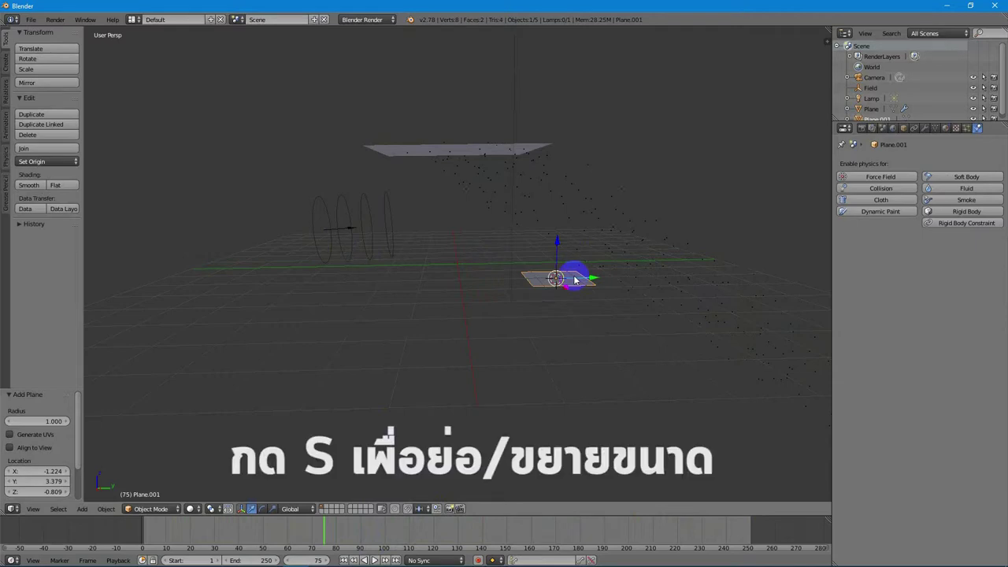
{"action": "key", "text": "s"}
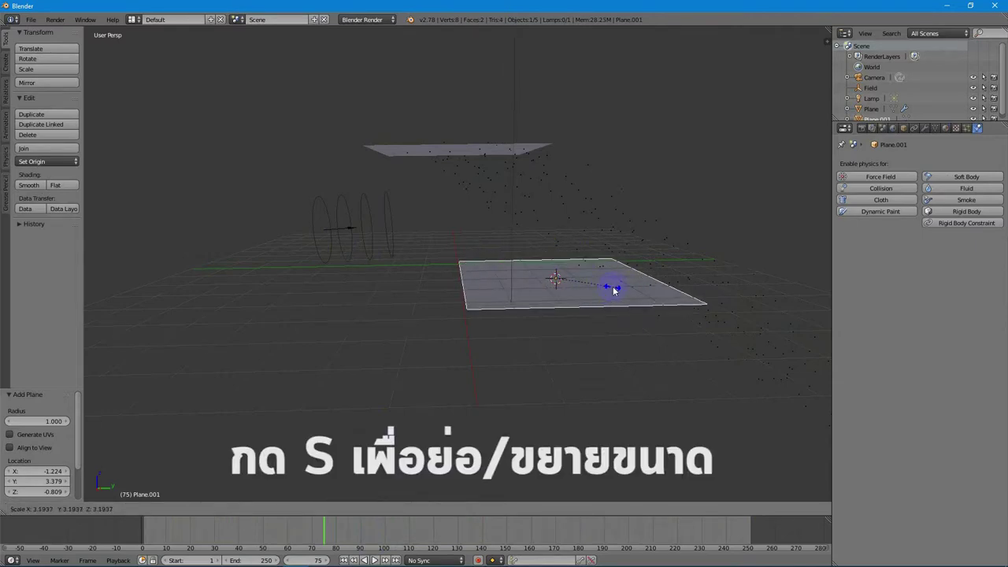
{"action": "left_click", "coordinate": [608, 289]}
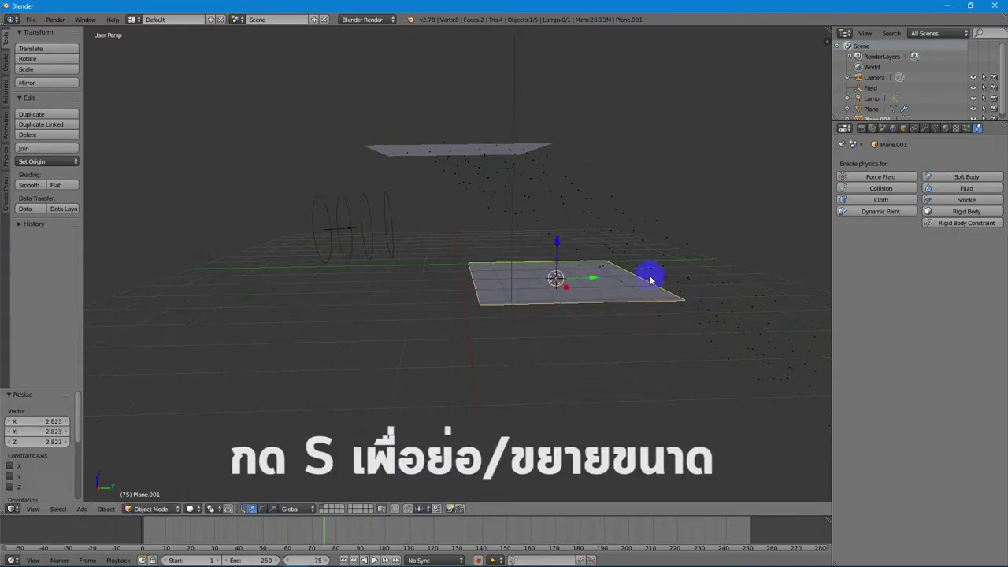
Rotate the new plane about -50° and select the emitter plane to compare the tilted plane's position with the particles
{"action": "key", "text": "r"}
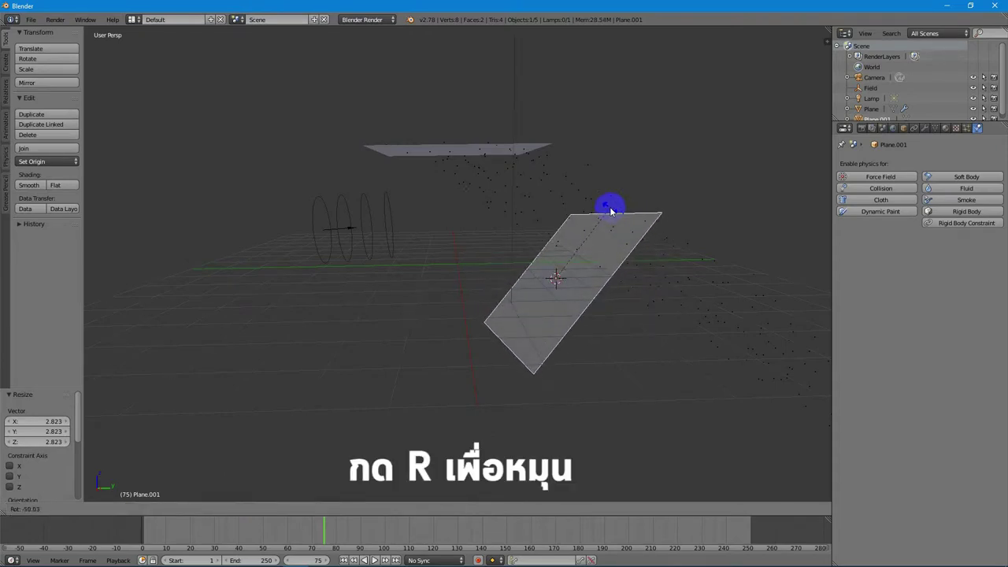
{"action": "left_click", "coordinate": [611, 208]}
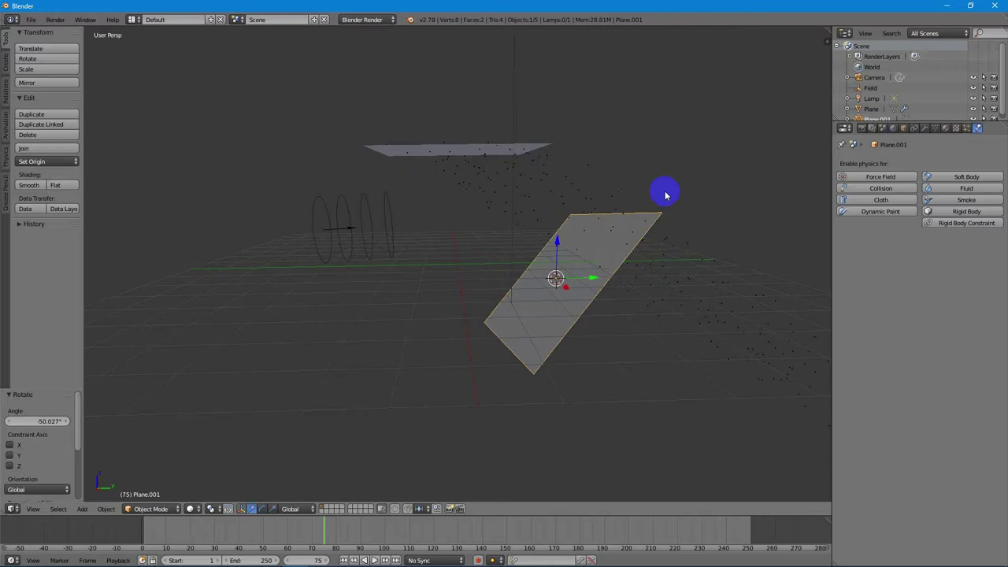
{"action": "right_click", "coordinate": [497, 148]}
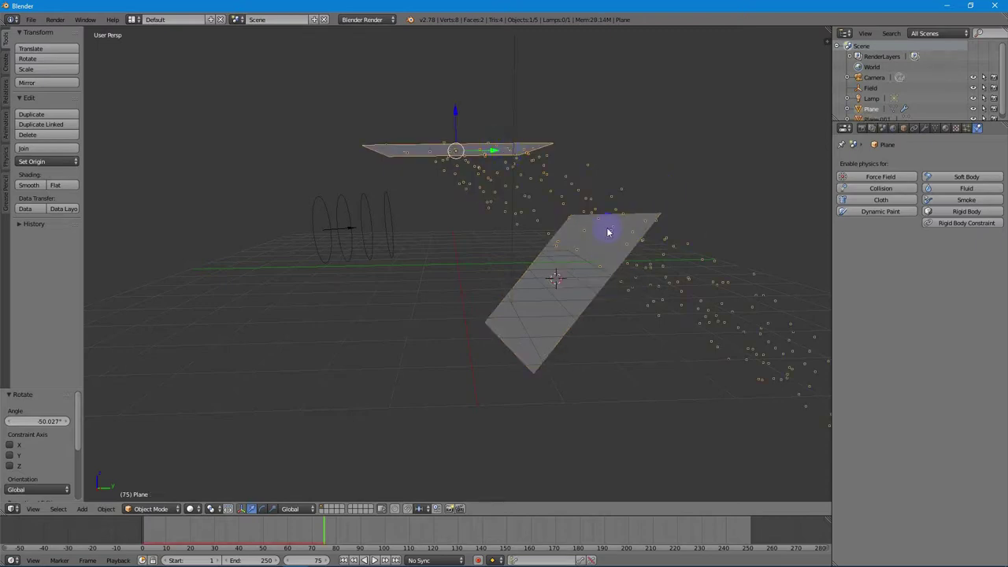
{"action": "middle_click_drag", "start_coordinate": [650, 218], "coordinate": [505, 222]}
Move the tilted plane into the particles' path, about 0.5 units along X, 0.8 along Y and 1.6 along Z
{"action": "right_click", "coordinate": [587, 302]}
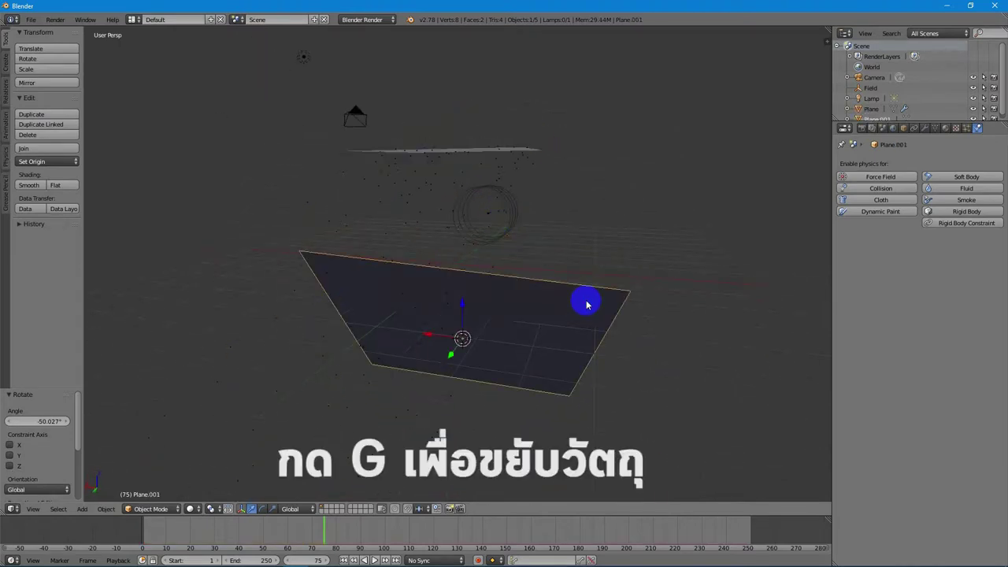
{"action": "key", "text": "g"}
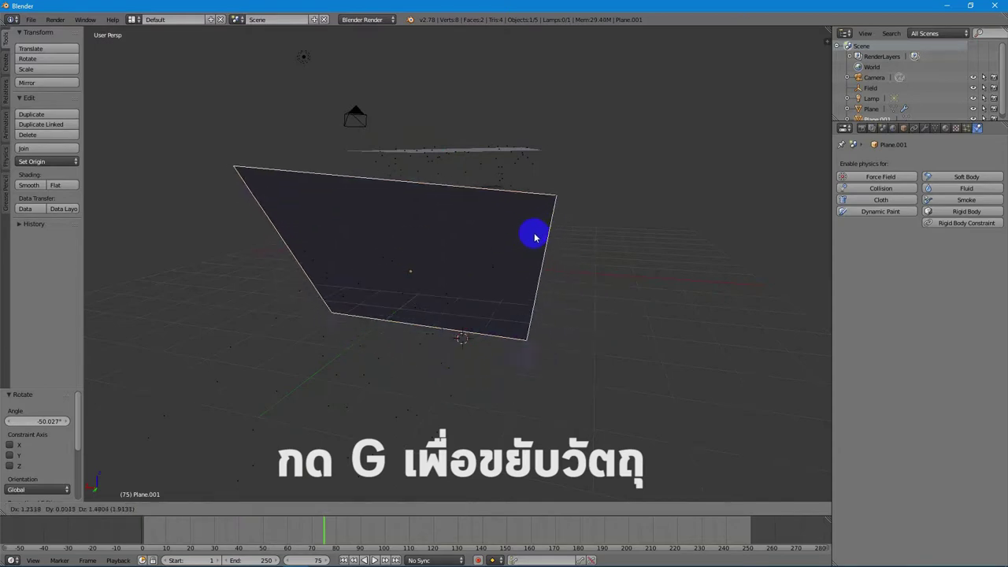
{"action": "left_click", "coordinate": [548, 240]}
{"action": "middle_click_drag", "start_coordinate": [459, 164], "coordinate": [574, 178]}
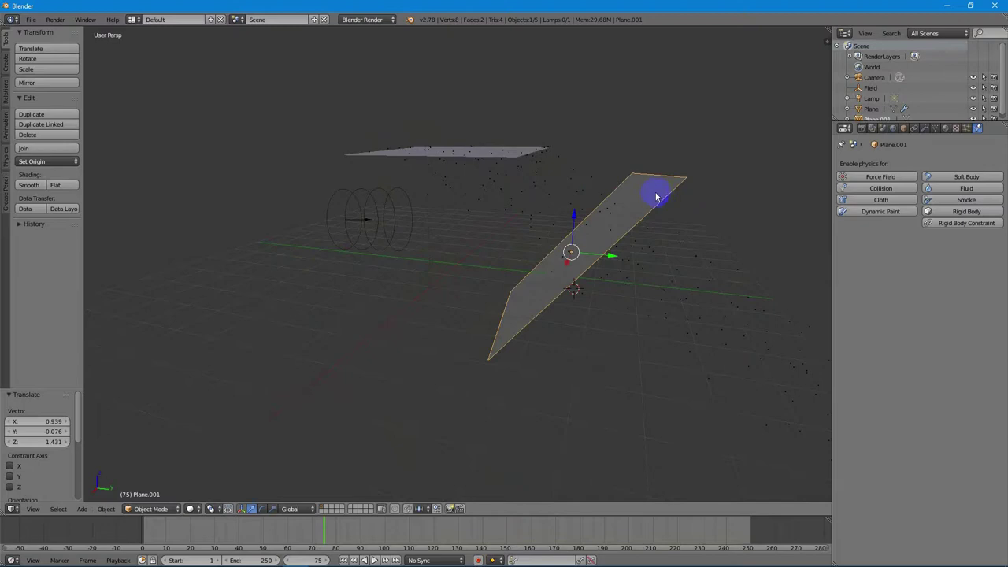
{"action": "key", "text": "g"}
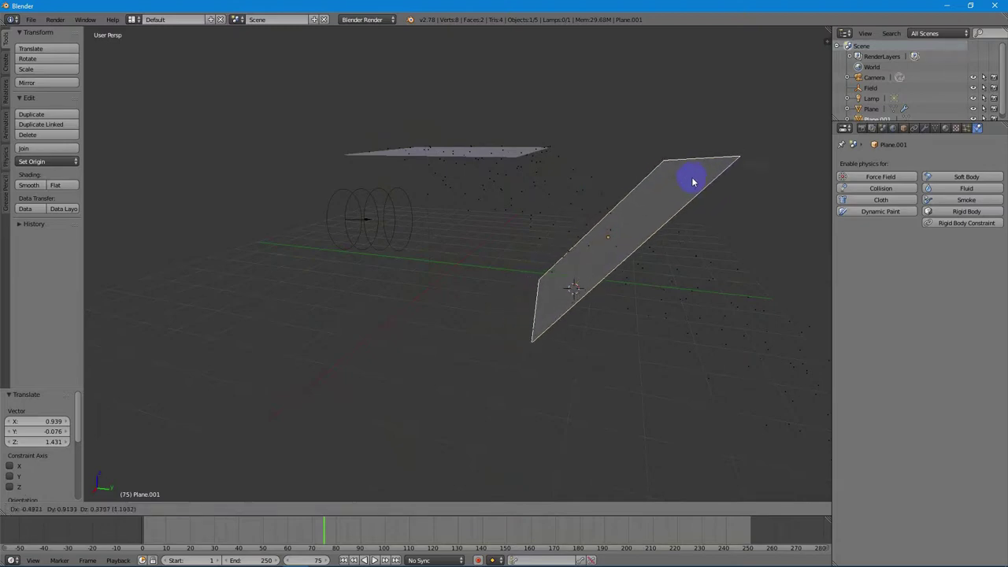
{"action": "left_click", "coordinate": [690, 189]}
Select the emitter plane and play the animation to examine the particles around the tilted plane
{"action": "right_click", "coordinate": [518, 158]}
{"action": "middle_click_drag", "start_coordinate": [591, 236], "coordinate": [629, 253]}
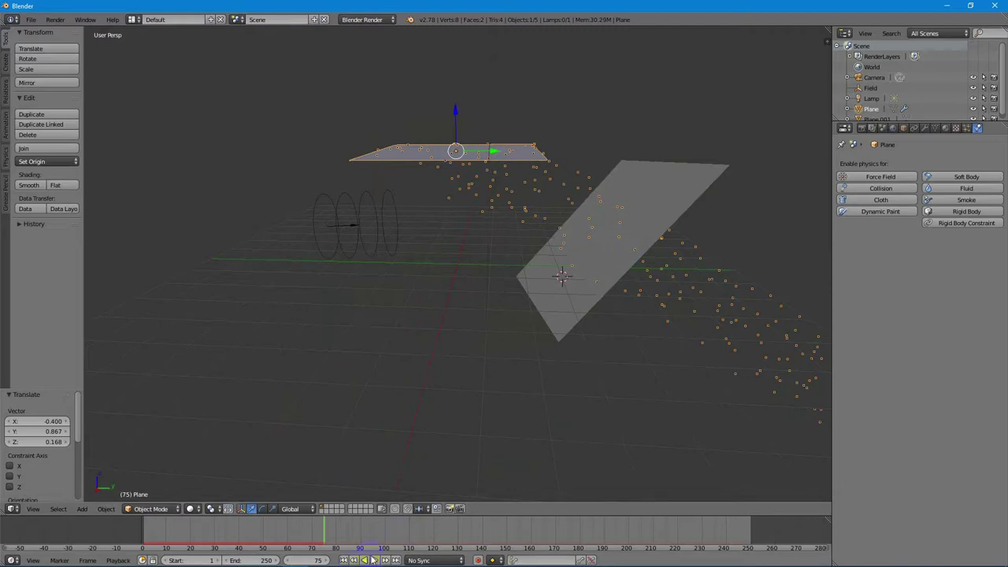
{"action": "left_click", "coordinate": [373, 560]}
{"action": "middle_click_drag", "start_coordinate": [478, 417], "coordinate": [634, 347]}
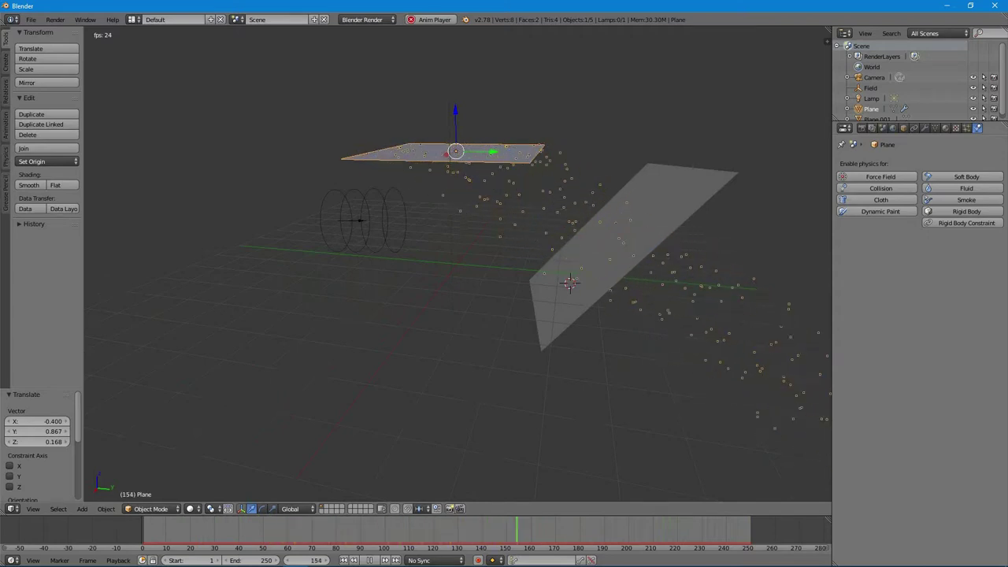
Enable Collision physics on the tilted plane and select the emitter plane to check how the particles react to it
{"action": "right_click", "coordinate": [713, 187]}
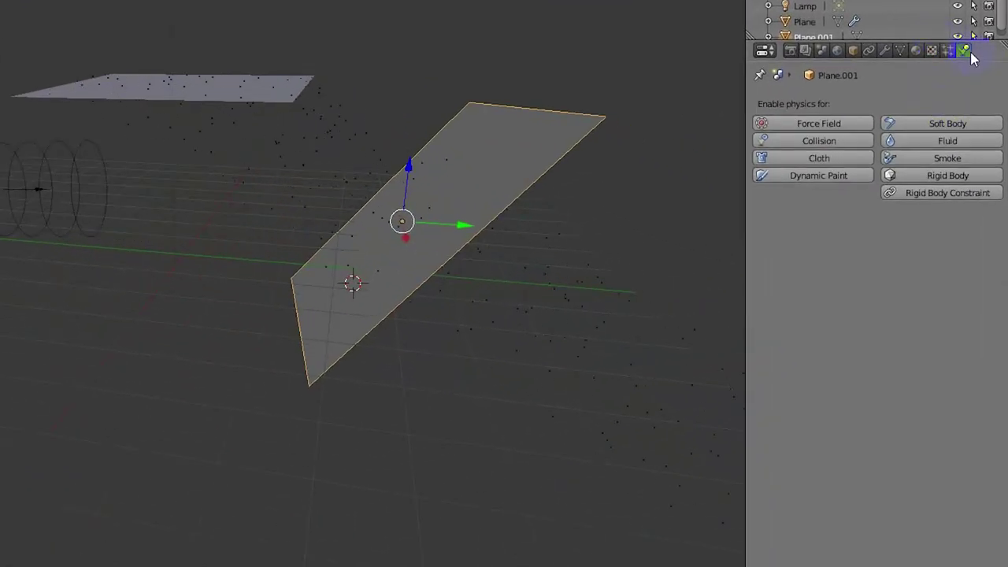
{"action": "left_click", "coordinate": [849, 145]}
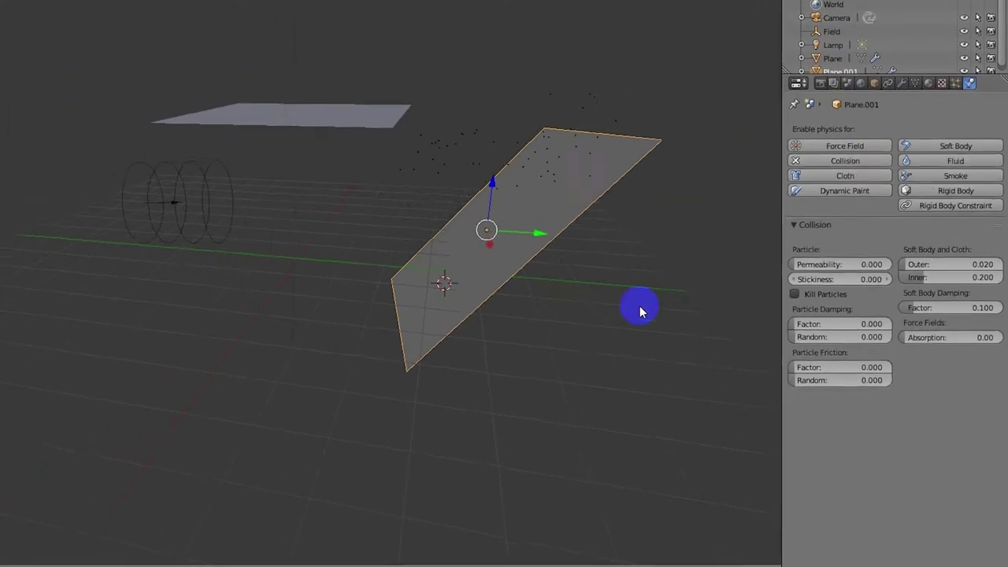
{"action": "right_click", "coordinate": [457, 150]}
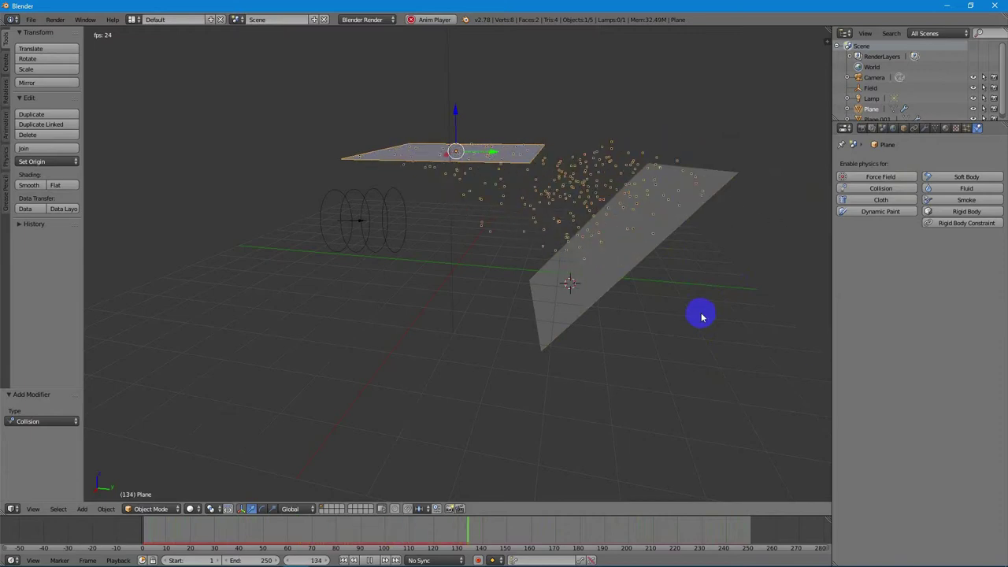
{"action": "mouse_move", "coordinate": [686, 243]}
{"action": "middle_mouse_down"}
{"action": "mouse_move", "coordinate": [615, 258]}
{"action": "mouse_move", "coordinate": [637, 263]}
{"action": "mouse_move", "coordinate": [704, 245]}
{"action": "mouse_move", "coordinate": [686, 222]}
{"action": "mouse_move", "coordinate": [671, 245]}
{"action": "middle_mouse_up"}
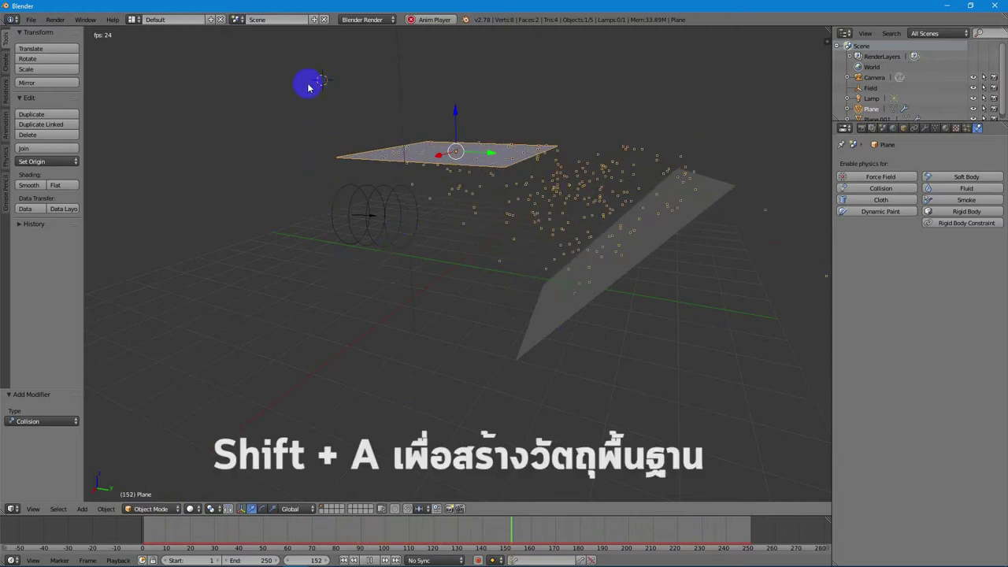
Add an ico sphere with smooth shading above the emitter plane and scale it down to about 0.25
{"action": "key", "text": "shift+a"}
{"action": "mouse_move", "coordinate": [326, 77]}
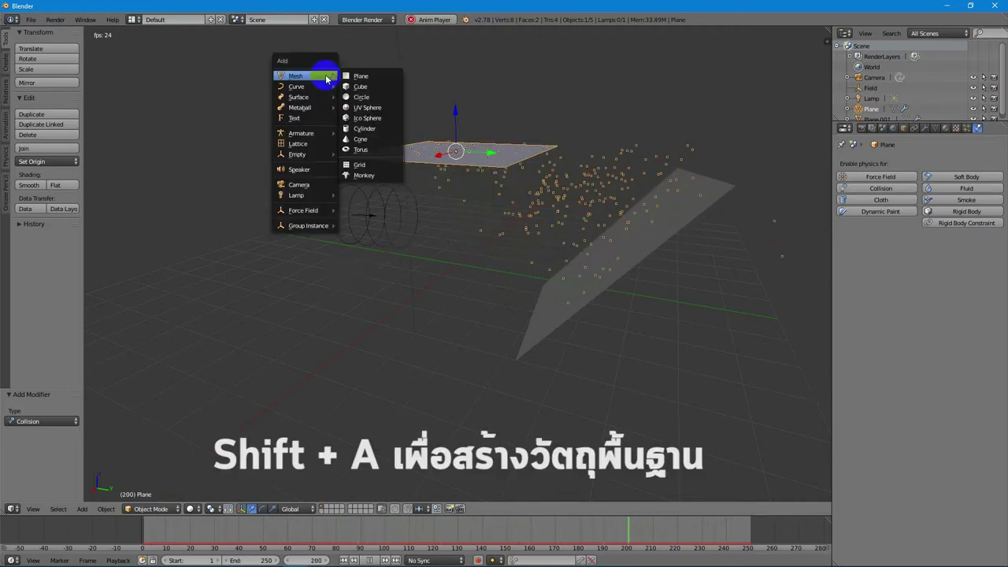
{"action": "left_click", "coordinate": [369, 118]}
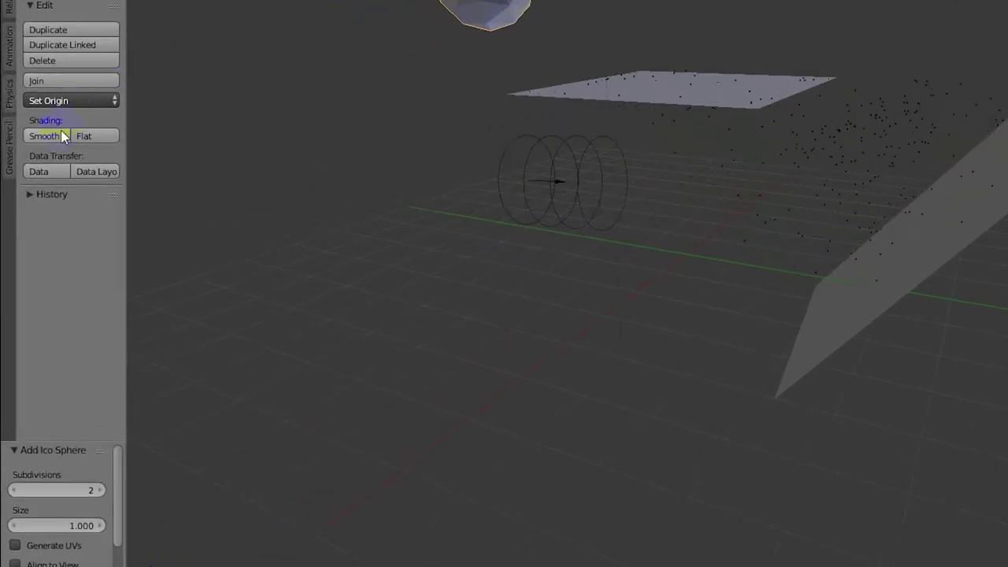
{"action": "left_click", "coordinate": [62, 135]}
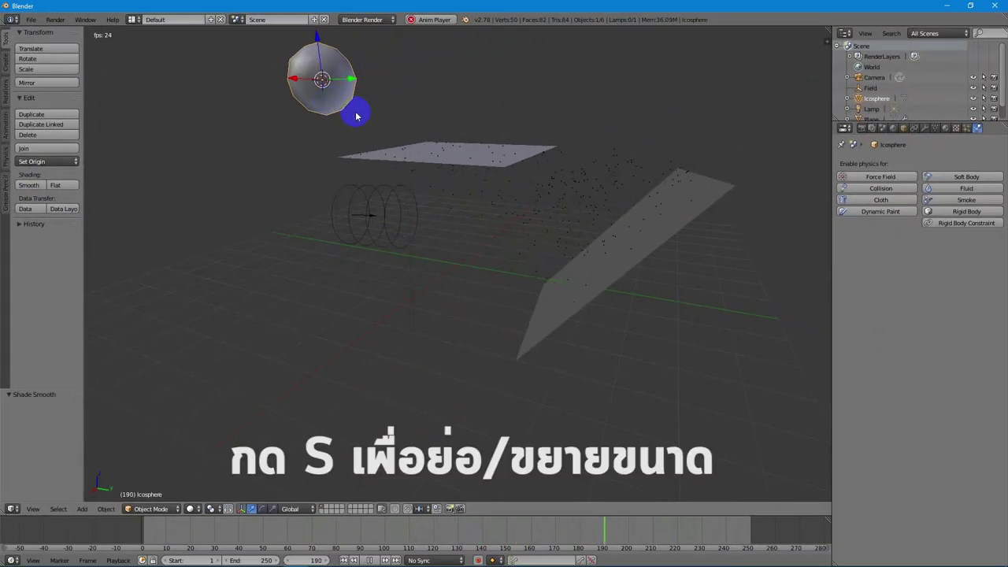
{"action": "key", "text": "s"}
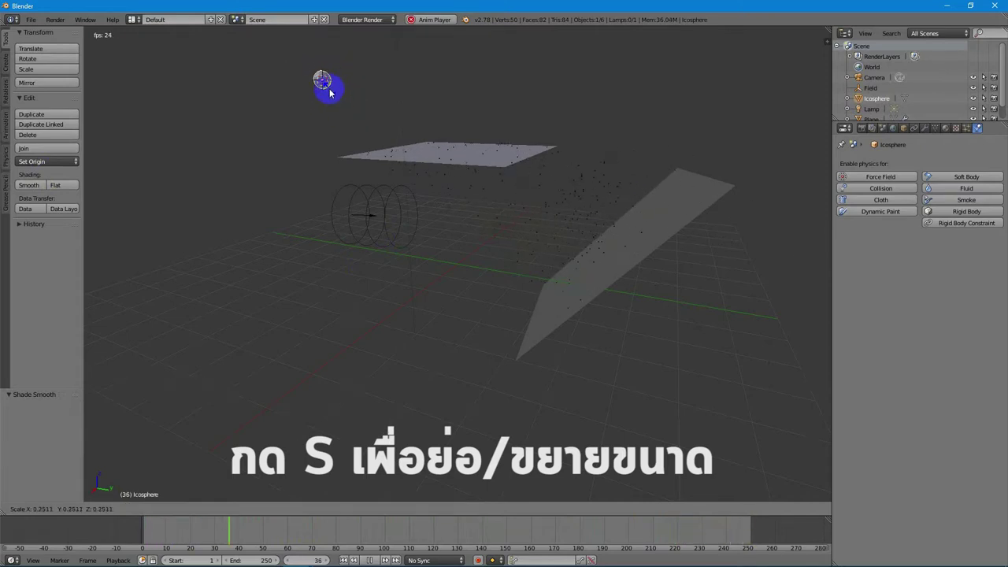
{"action": "left_click", "coordinate": [329, 93]}
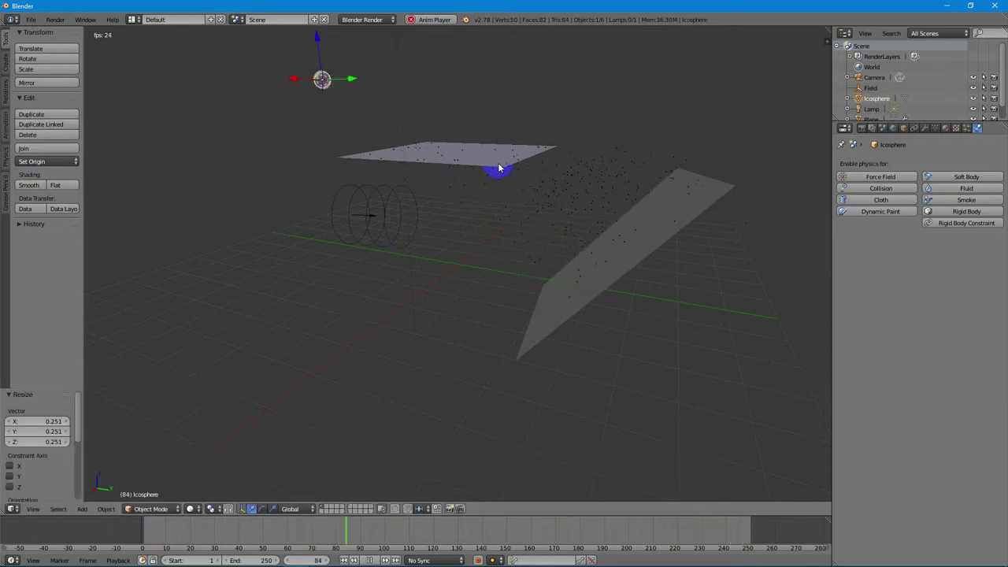
Set the emitter plane's particles to render as Object, with the Icosphere as the dupli object
{"action": "right_click", "coordinate": [521, 154]}
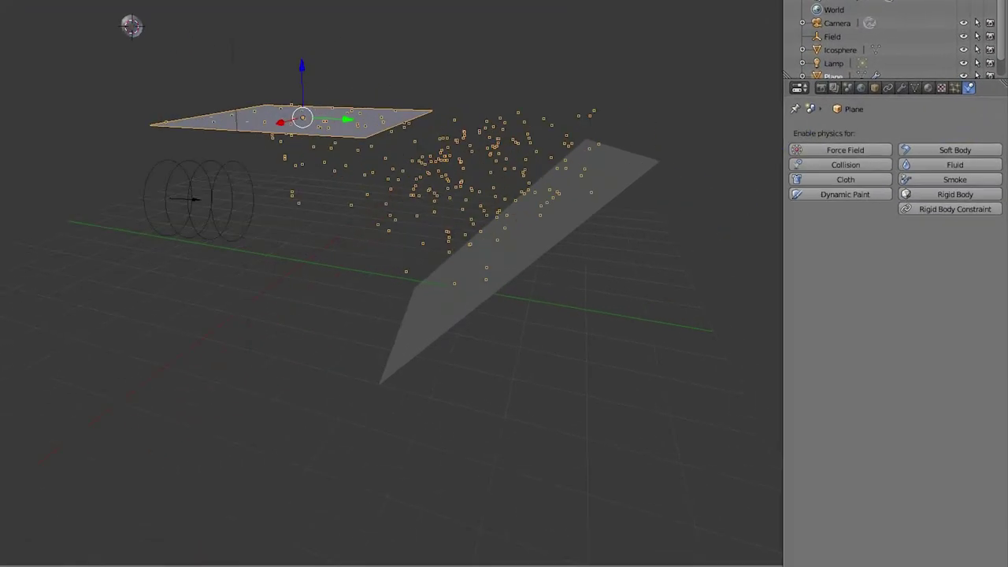
{"action": "left_click", "coordinate": [955, 88]}
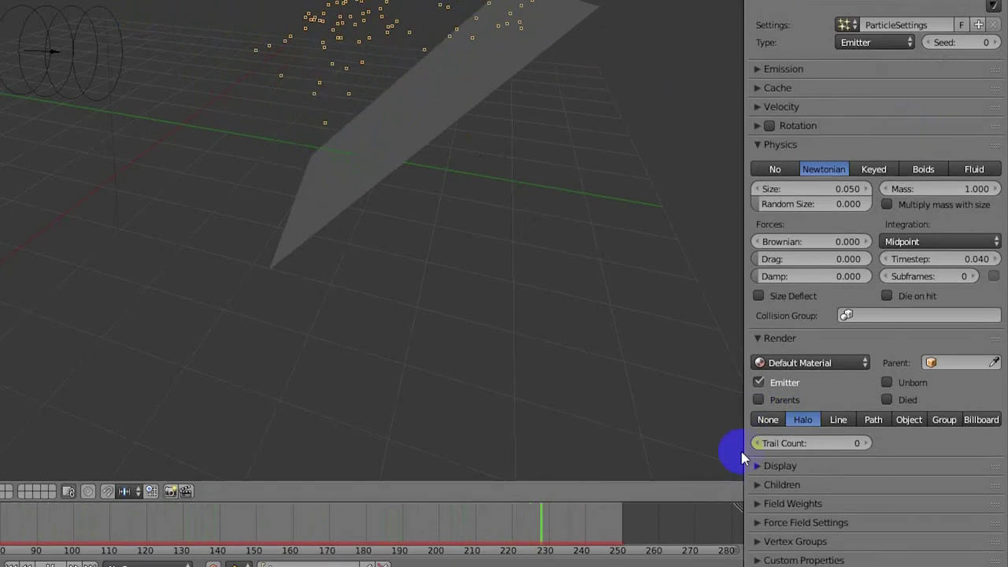
{"action": "left_click", "coordinate": [804, 427]}
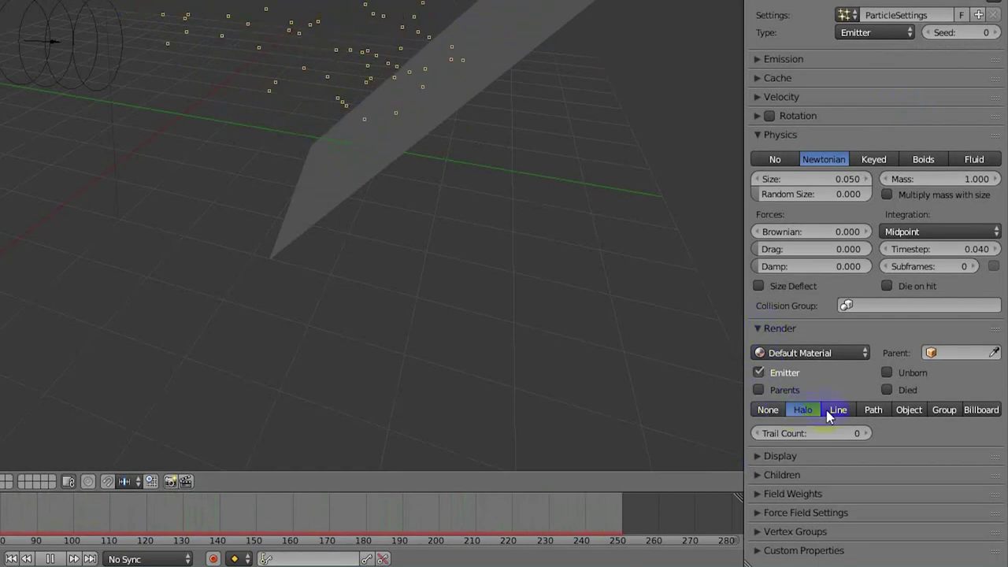
{"action": "left_click", "coordinate": [920, 409]}
{"action": "left_click", "coordinate": [862, 426]}
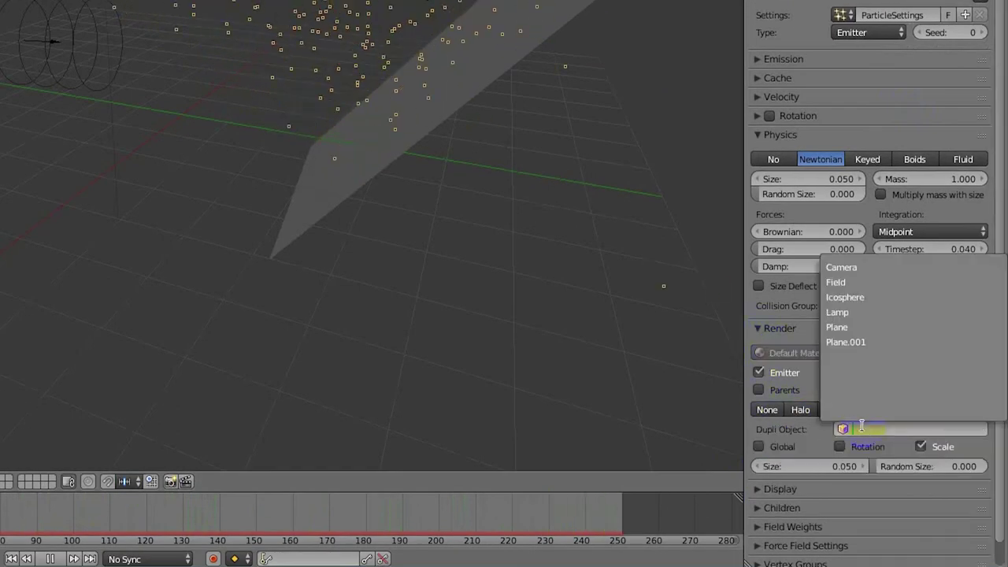
{"action": "left_click", "coordinate": [856, 297]}
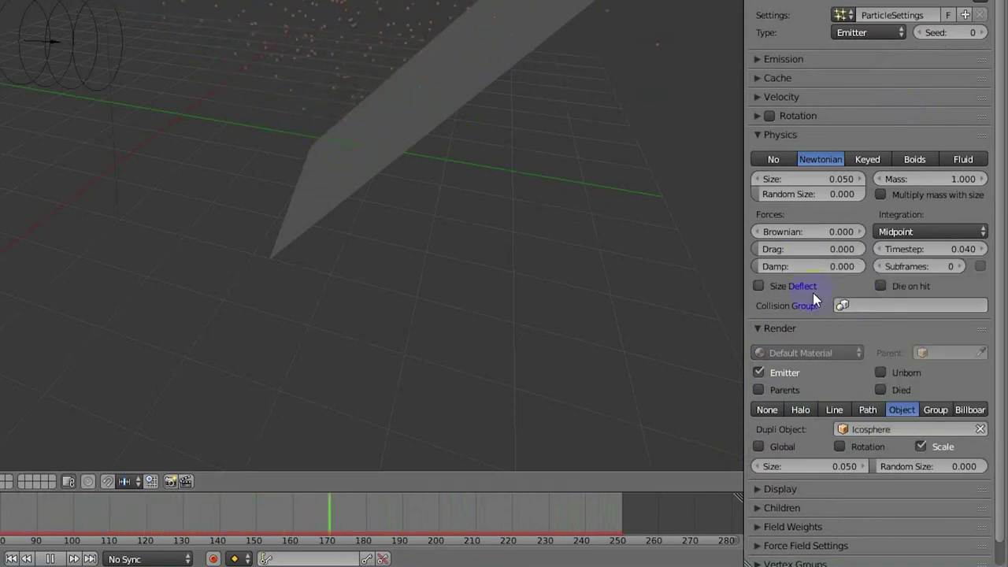
Try a particle render size of 1, and settle on 0.5 for the emitter plane's spheres
{"action": "left_click", "coordinate": [828, 466]}
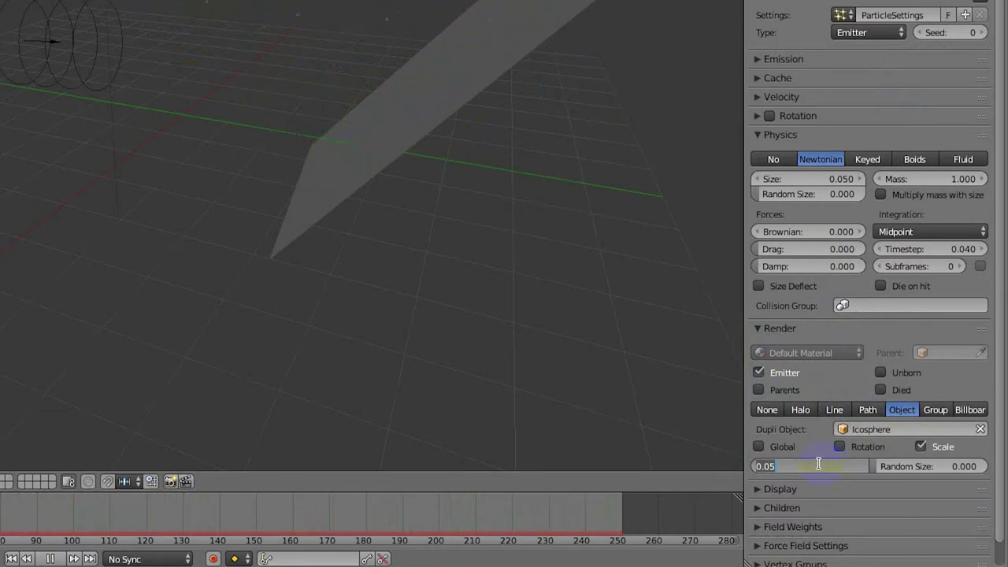
{"action": "key", "text": "Return"}
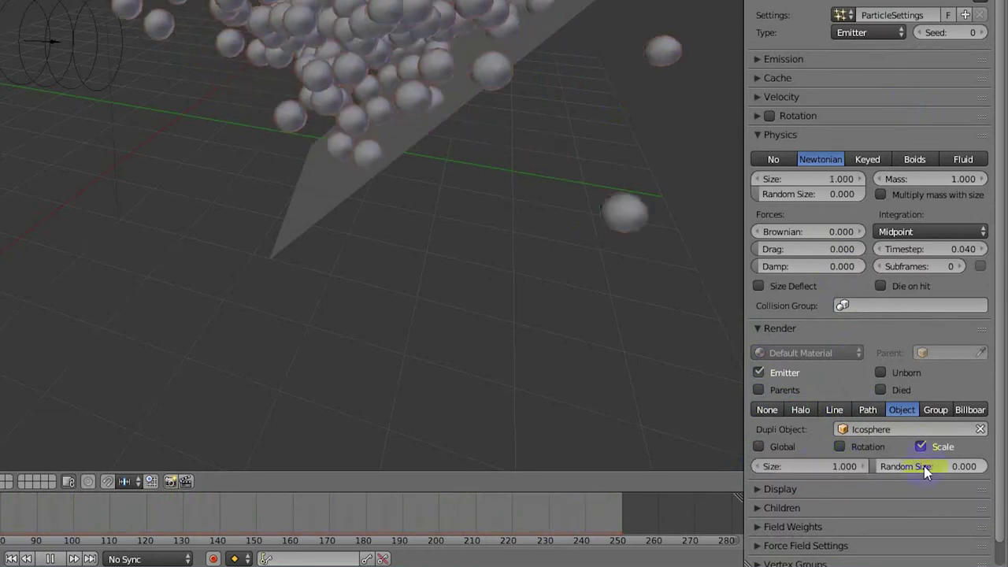
{"action": "left_click", "coordinate": [820, 466]}
{"action": "type", "text": "0.5"}
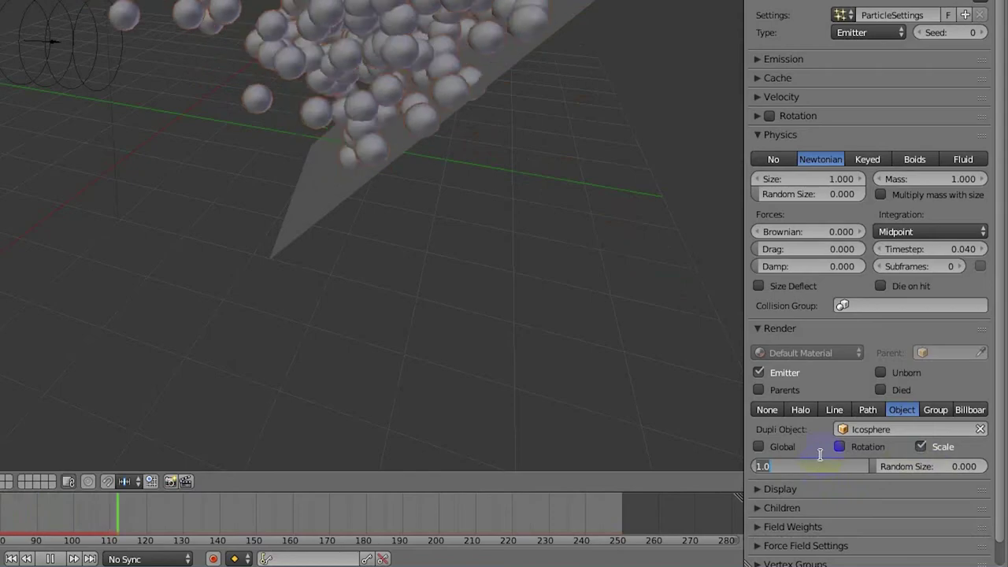
{"action": "key", "text": "Return"}
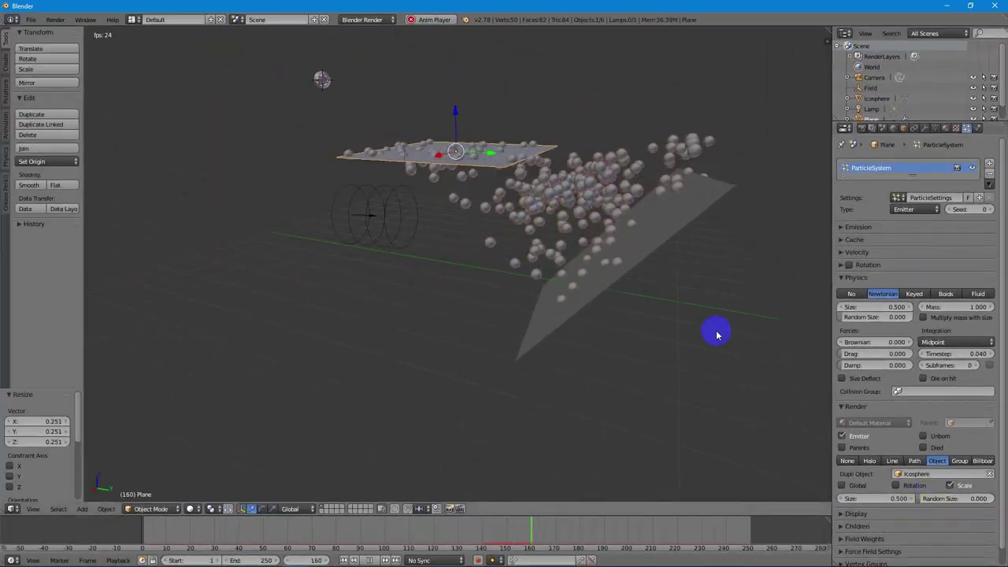
{"action": "middle_click_drag", "start_coordinate": [574, 231], "coordinate": [541, 225]}
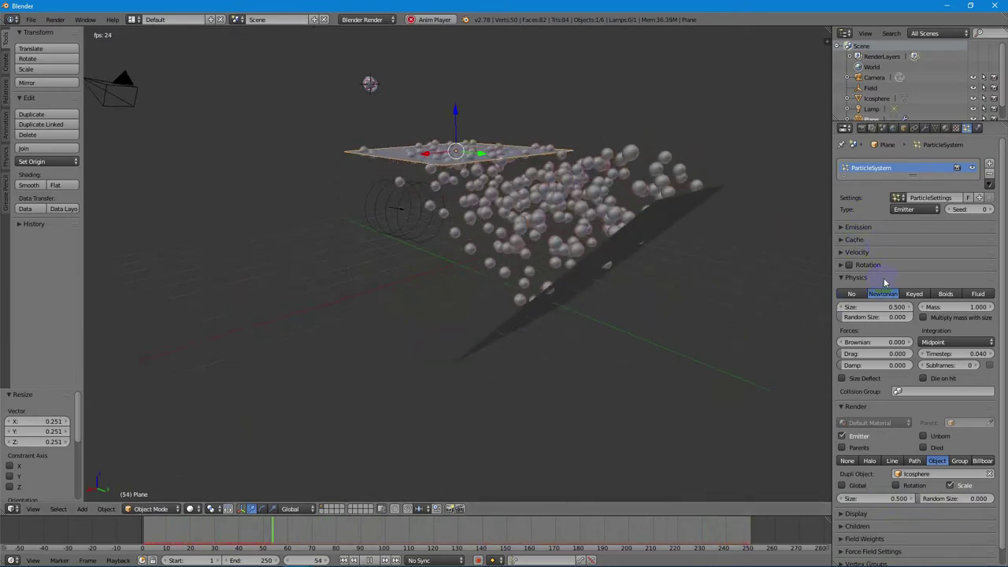
Set the emission number of the emitter plane's particle system to 500
{"action": "left_click", "coordinate": [876, 227]}
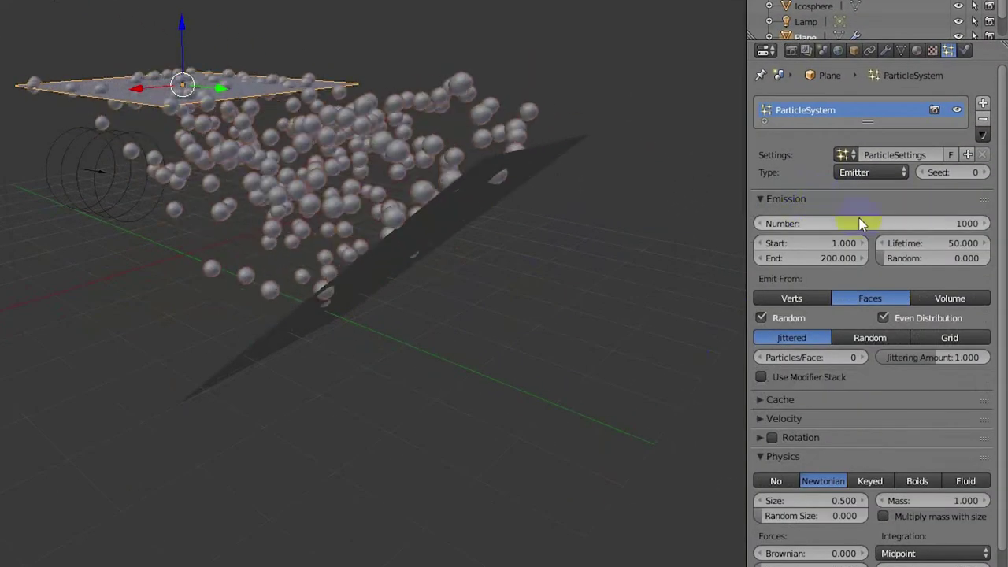
{"action": "left_click", "coordinate": [875, 224]}
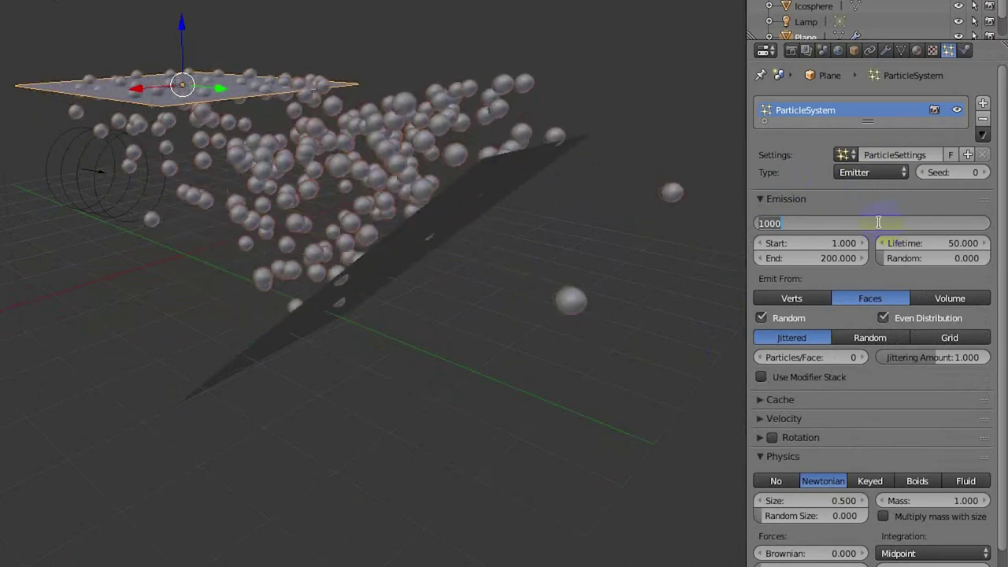
{"action": "type", "text": "500"}
{"action": "left_click", "coordinate": [805, 250]}
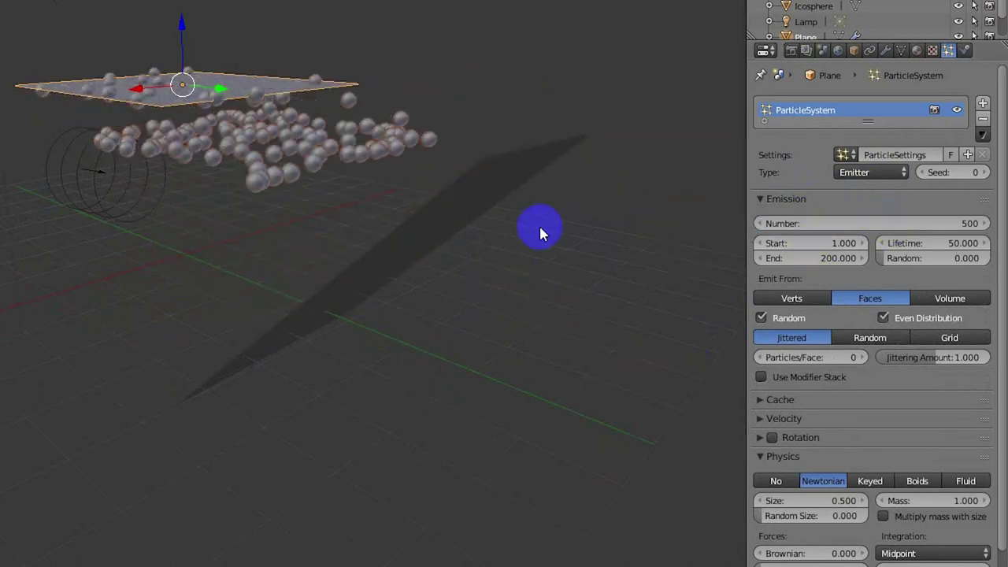
{"action": "middle_click_drag", "start_coordinate": [404, 386], "coordinate": [414, 387]}
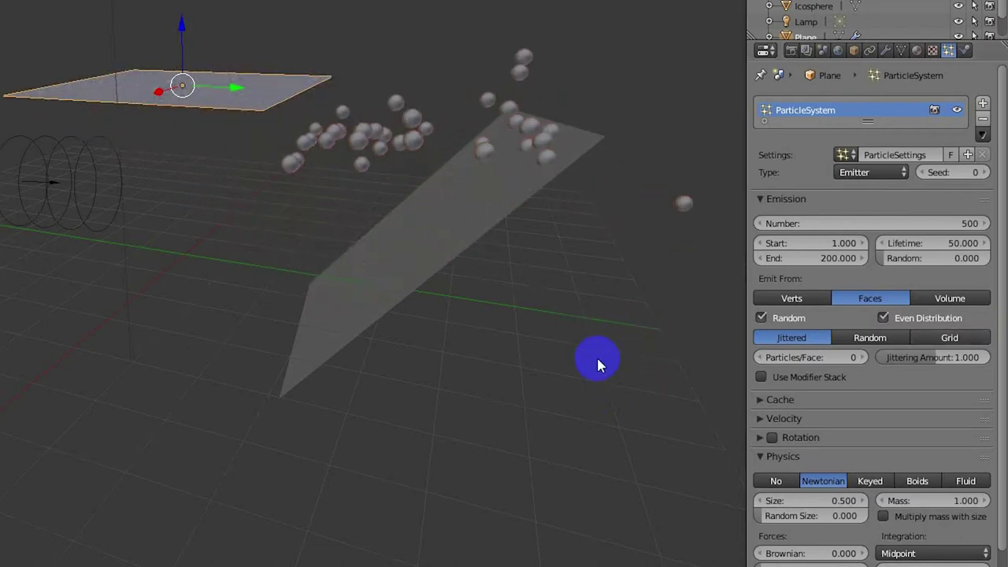
Select the ico sphere and give it a new material with a red diffuse color
{"action": "right_click", "coordinate": [169, 110]}
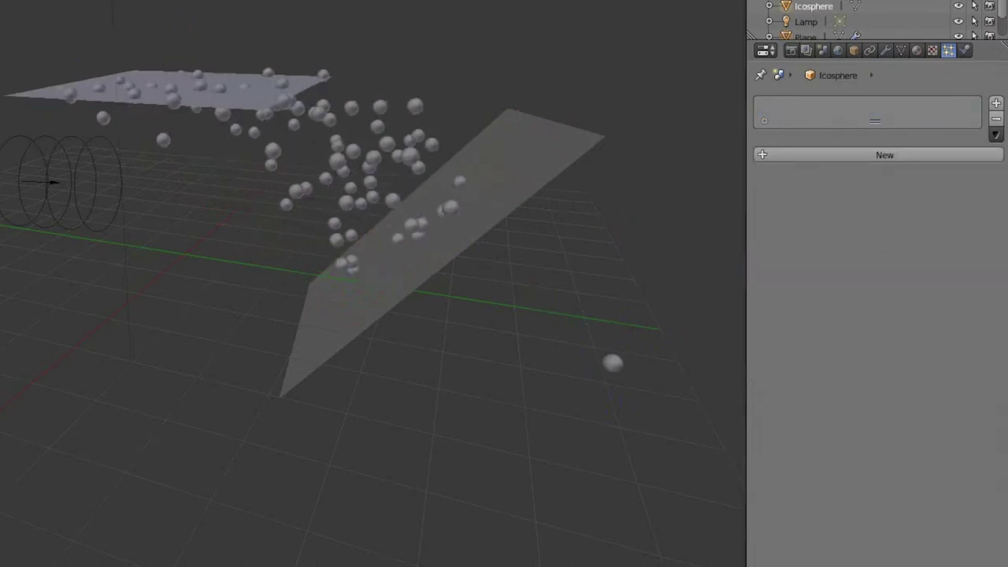
{"action": "left_click", "coordinate": [916, 50]}
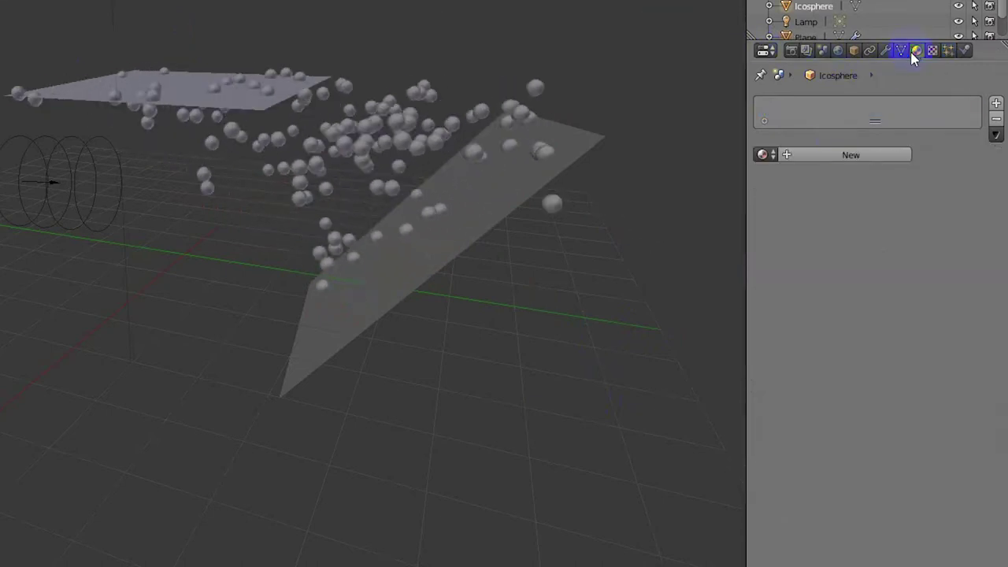
{"action": "left_click", "coordinate": [807, 156]}
{"action": "left_click", "coordinate": [837, 349]}
{"action": "left_click", "coordinate": [803, 220]}
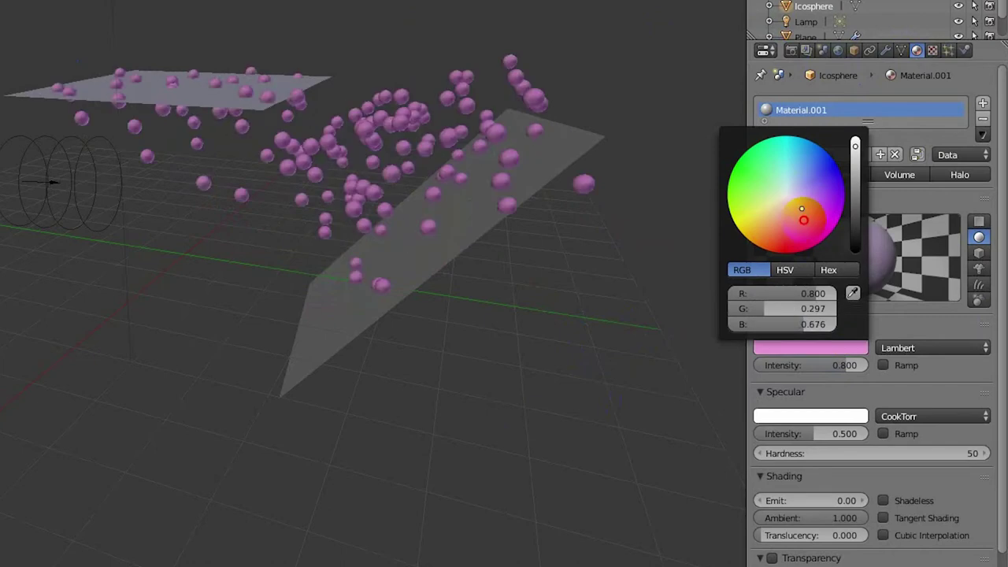
{"action": "left_click_drag", "start_coordinate": [803, 219], "coordinate": [785, 240]}
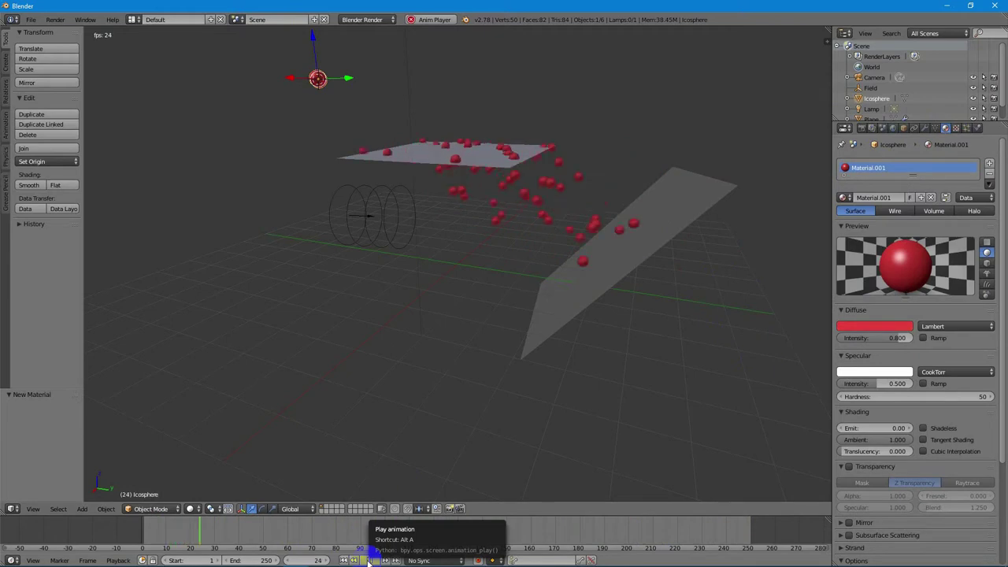
Stop the animation at frame 60 and switch the viewport to the quad view with the camera perspective
{"action": "left_click", "coordinate": [369, 559]}
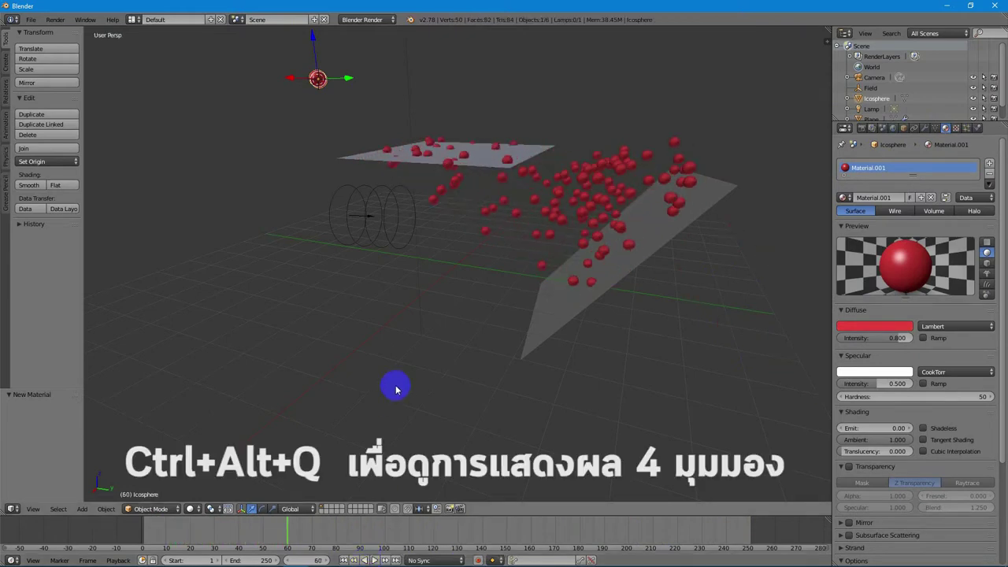
{"action": "key", "text": "ctrl+alt+q"}
{"action": "key", "text": "KP_0"}
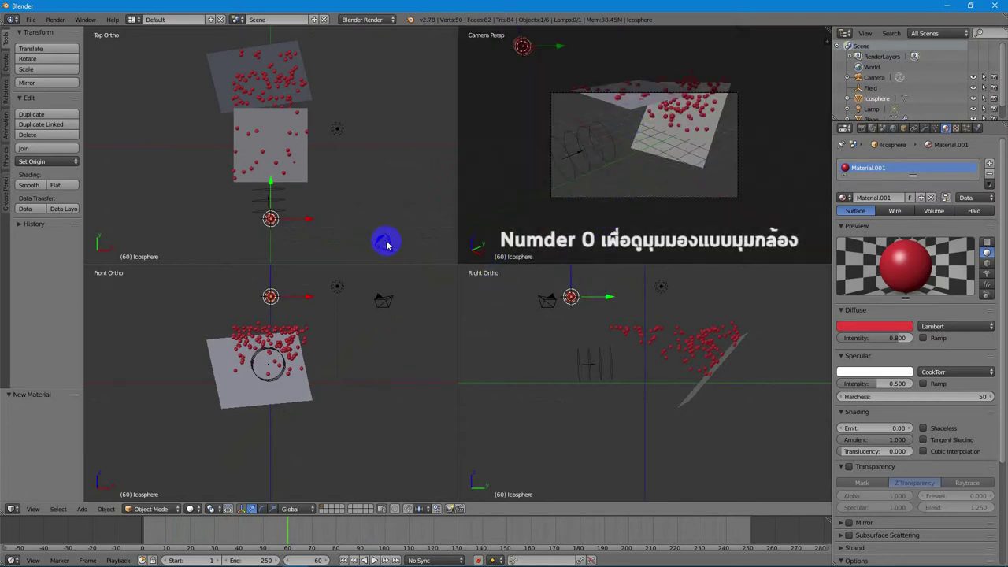
Move the camera about 0.48 along Y and 1.73 along Z so both planes fit inside the camera frame
{"action": "right_click", "coordinate": [550, 304]}
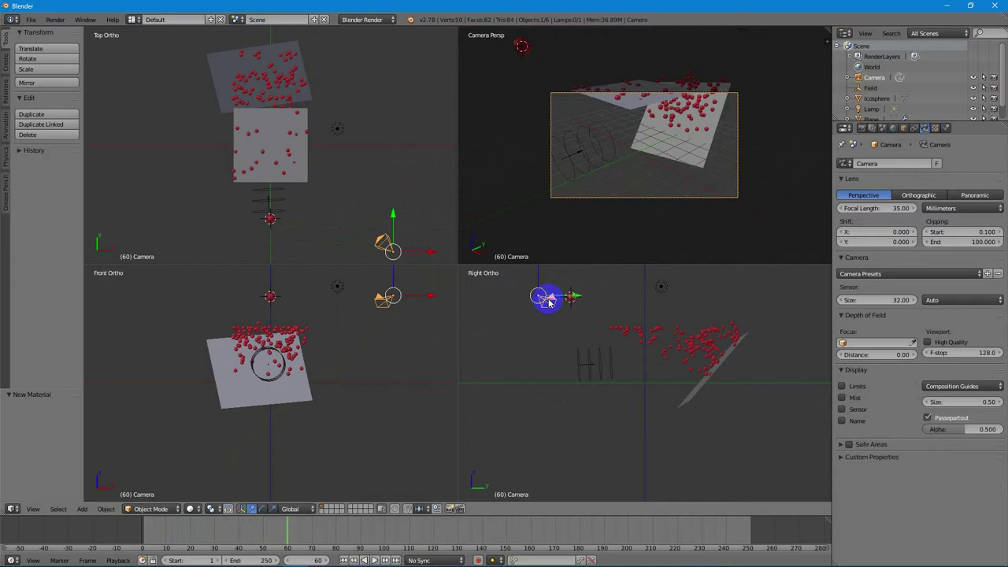
{"action": "key", "text": "g"}
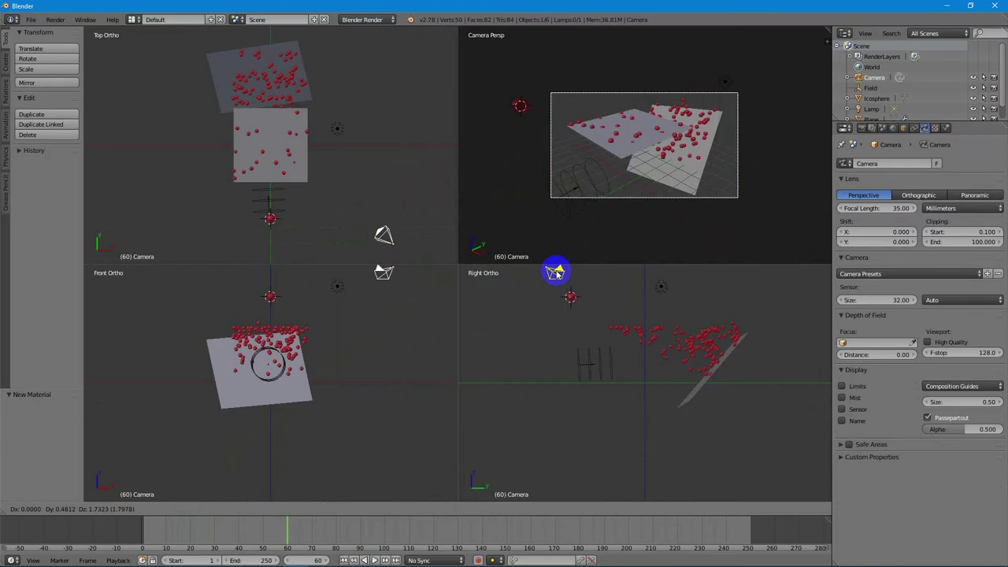
{"action": "left_click", "coordinate": [556, 272]}
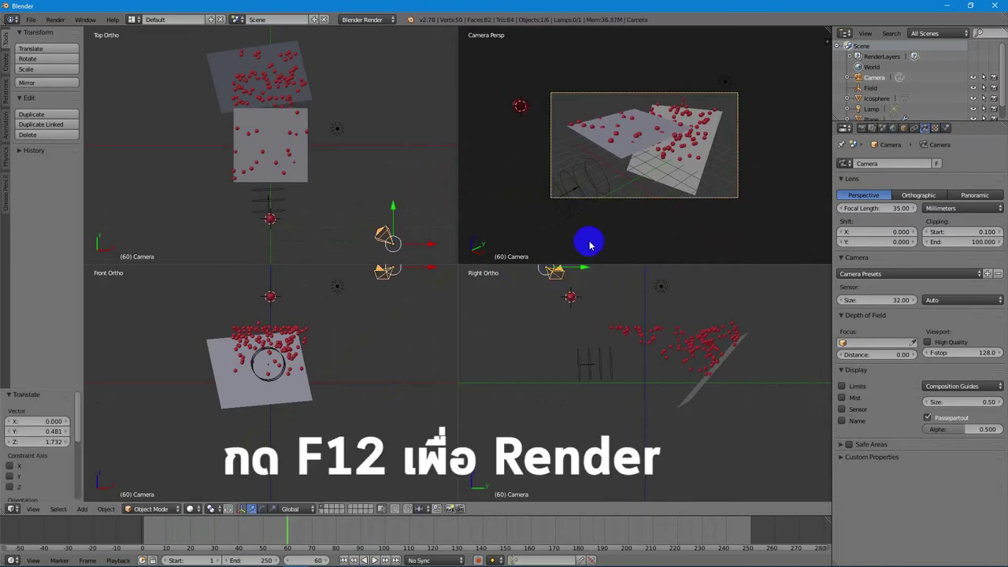
Render the current frame from the camera, check the image and close the render view
{"action": "key", "text": "Home"}
{"action": "key", "text": "F12"}
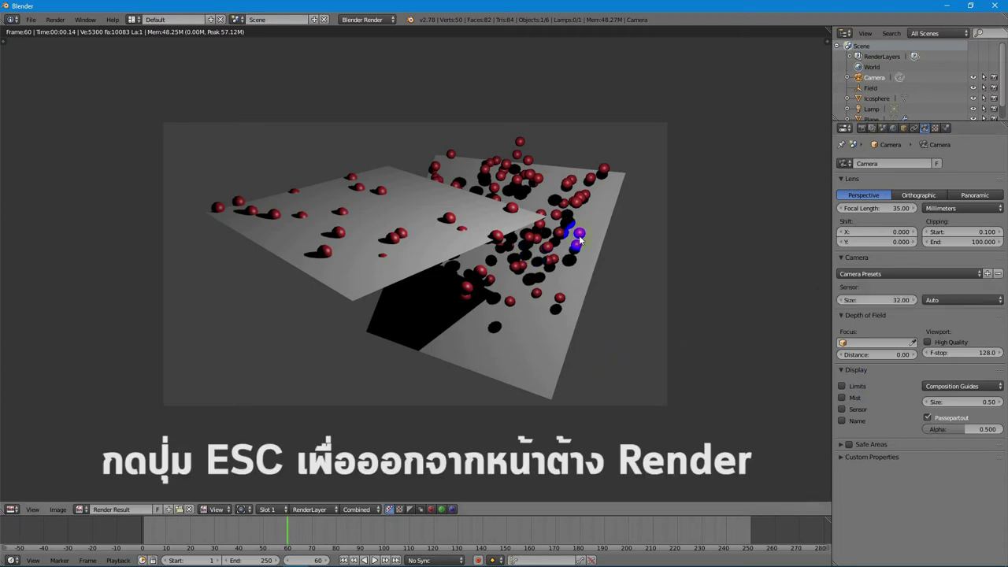
{"action": "key", "text": "Escape"}
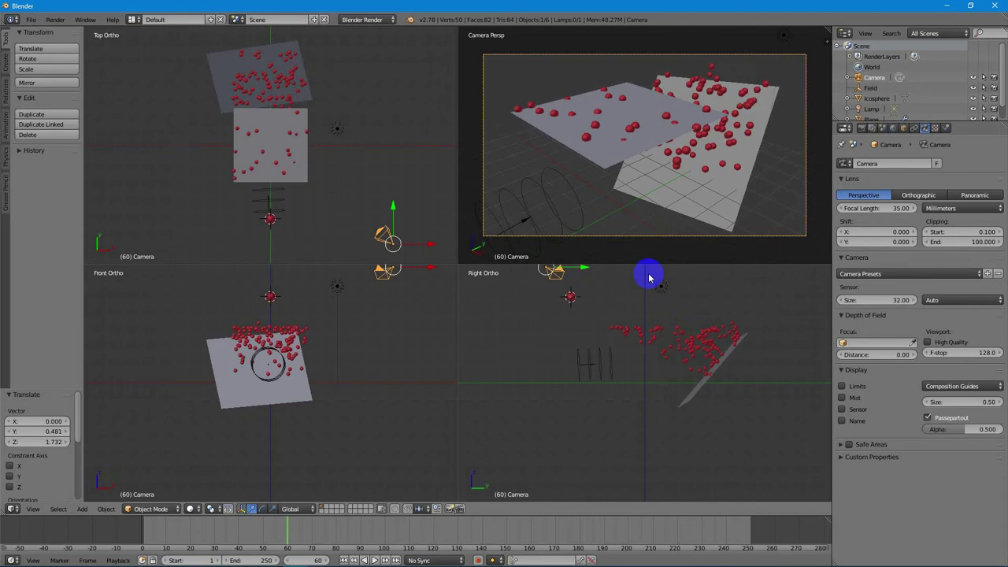
Select the wind force field, return to a single perspective view and play the animation to examine the red spheres
{"action": "right_click", "coordinate": [557, 211]}
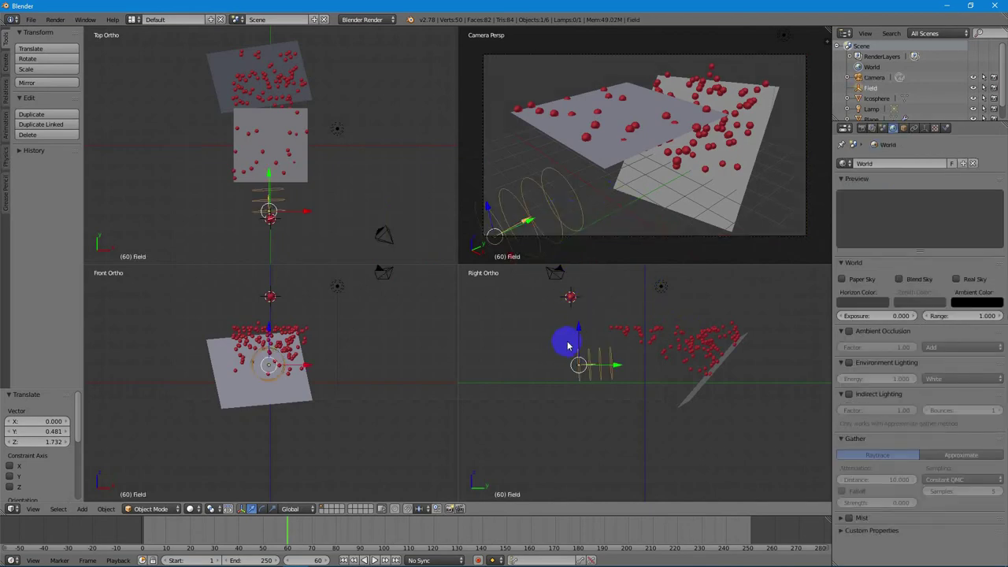
{"action": "key", "text": "ctrl+alt+q"}
{"action": "middle_click_drag", "start_coordinate": [481, 382], "coordinate": [465, 372]}
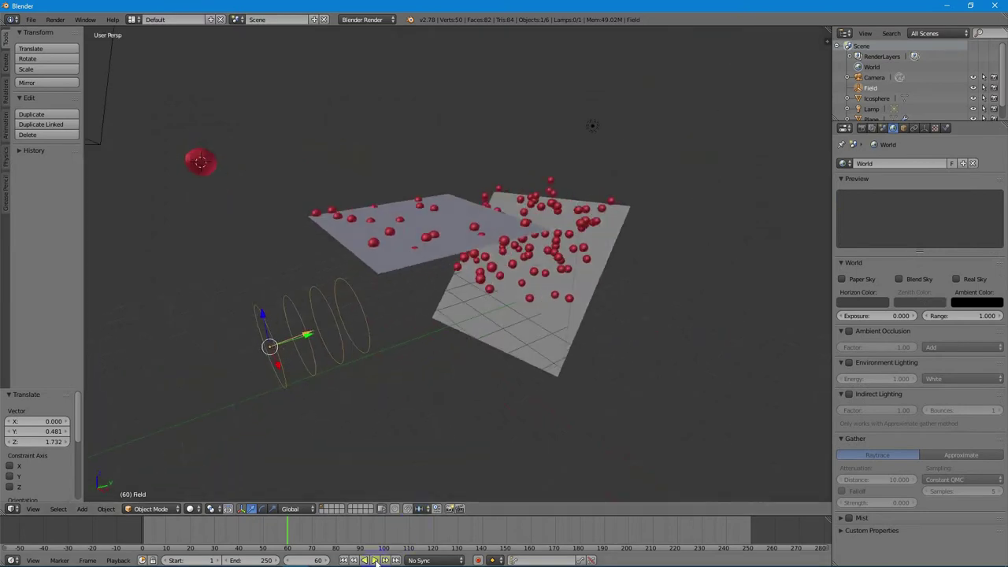
{"action": "left_click", "coordinate": [376, 560]}
{"action": "middle_click_drag", "start_coordinate": [410, 315], "coordinate": [318, 309]}
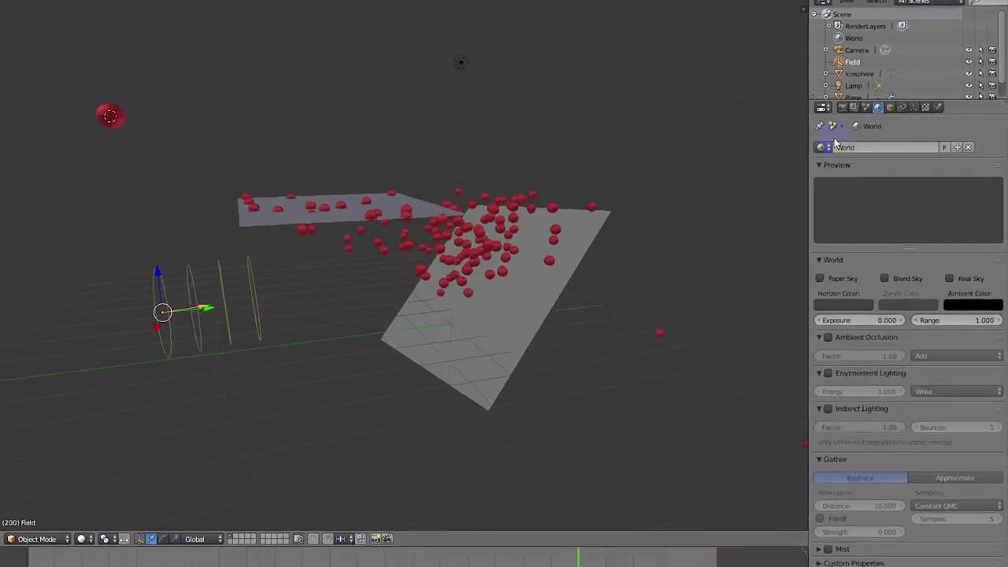
Try Magnetic as the force field's type in its physics settings
{"action": "left_click", "coordinate": [937, 107]}
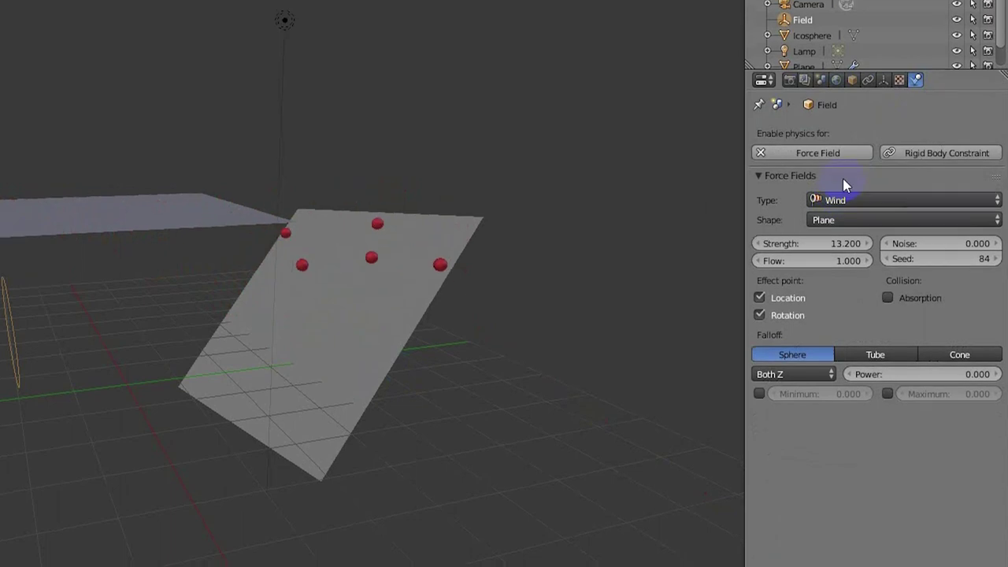
{"action": "left_click", "coordinate": [836, 201]}
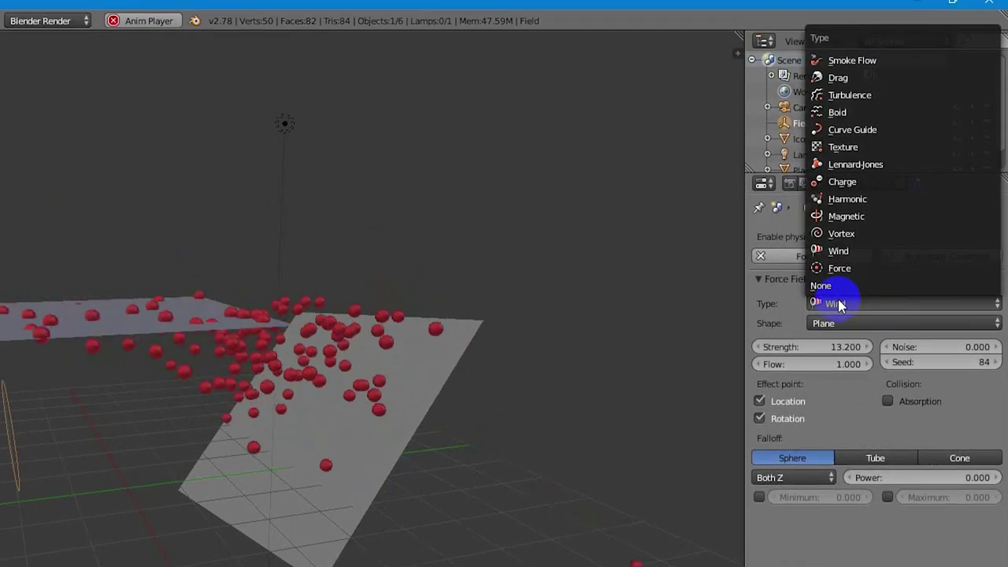
{"action": "left_click", "coordinate": [850, 216]}
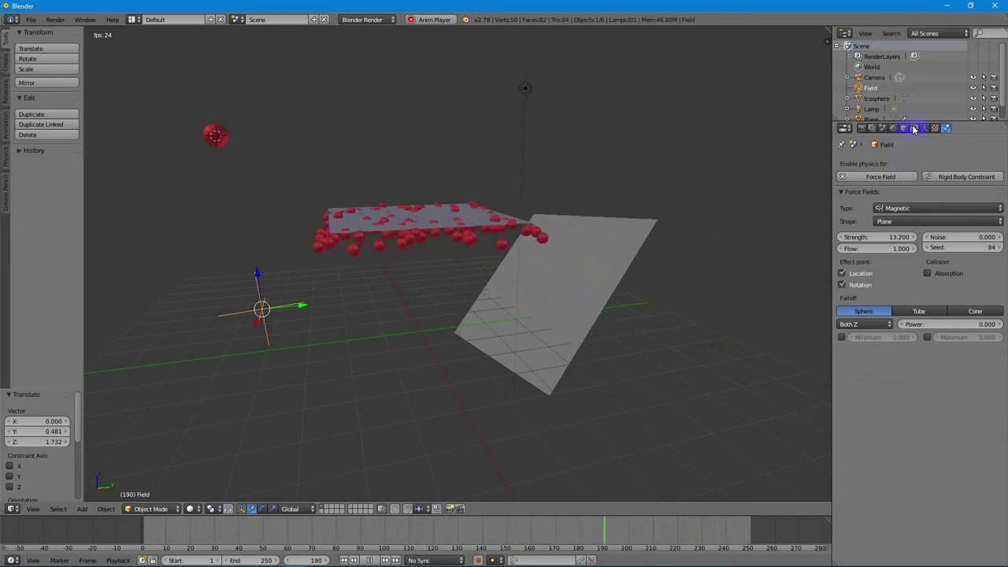
Try Vortex as the force field's type, examine the particle motion from several angles and set the type back to Wind
{"action": "left_click", "coordinate": [901, 208]}
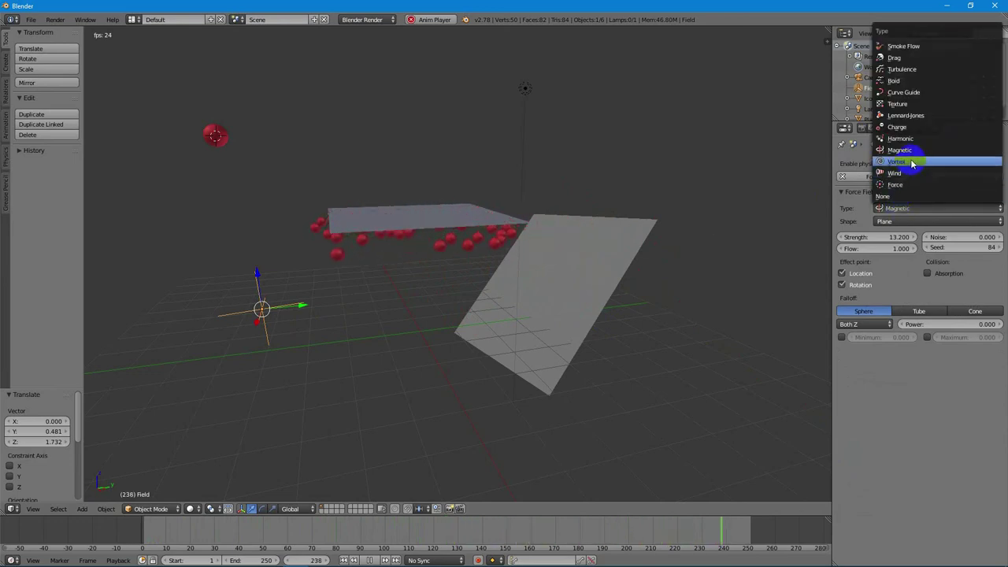
{"action": "left_click", "coordinate": [910, 164]}
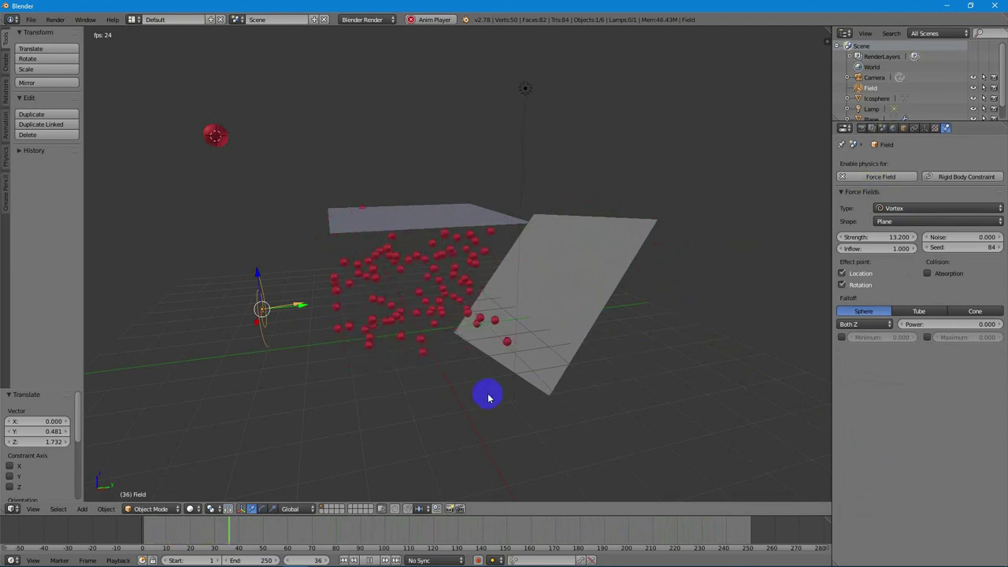
{"action": "middle_click_drag", "start_coordinate": [416, 373], "coordinate": [477, 386]}
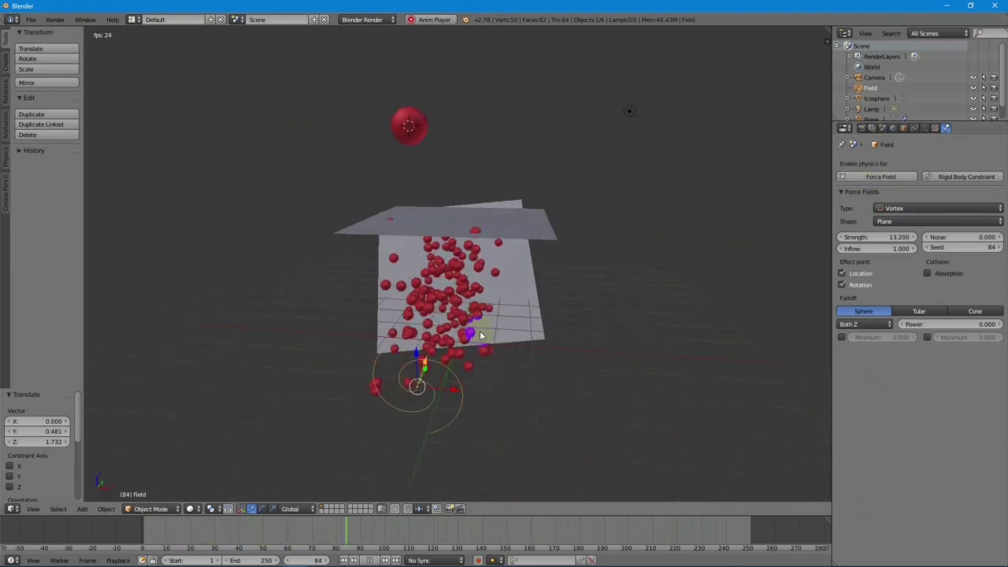
{"action": "middle_click_drag", "start_coordinate": [651, 329], "coordinate": [609, 329]}
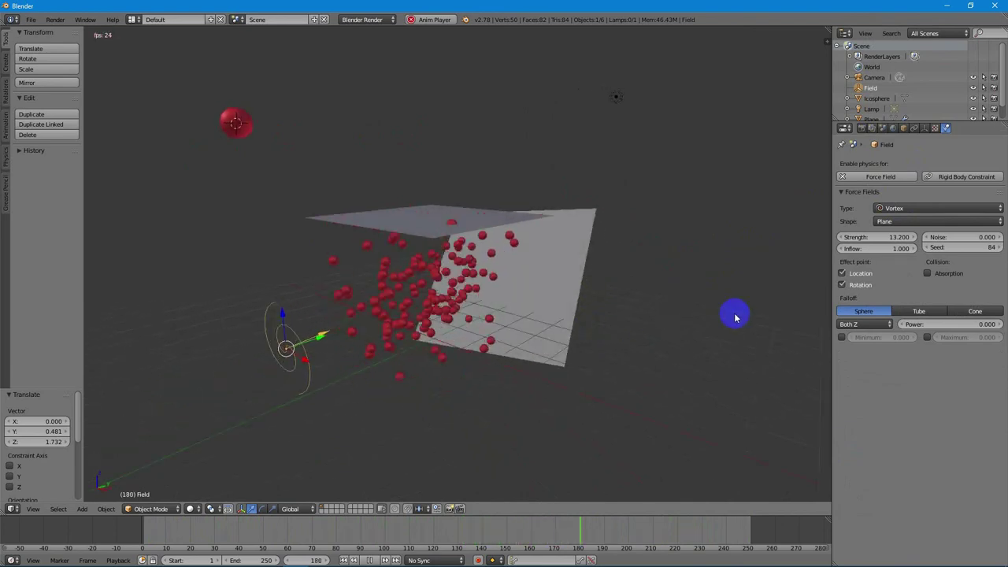
{"action": "left_click", "coordinate": [919, 209]}
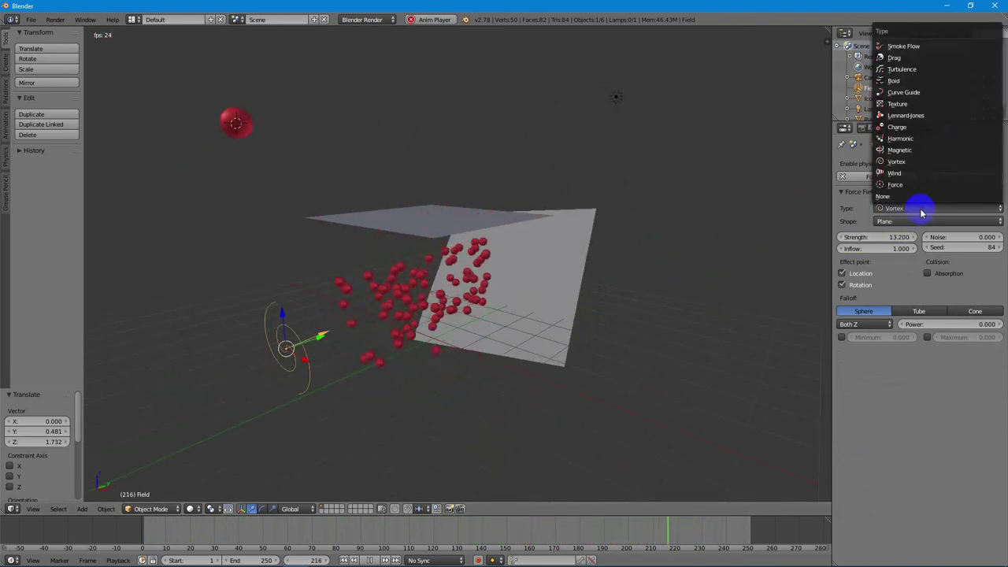
{"action": "left_click", "coordinate": [898, 174]}
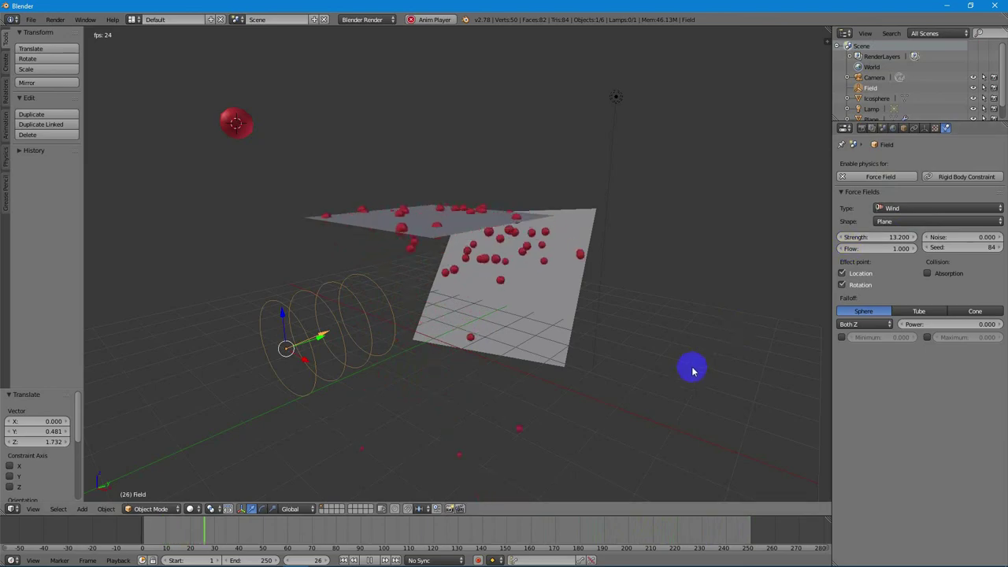